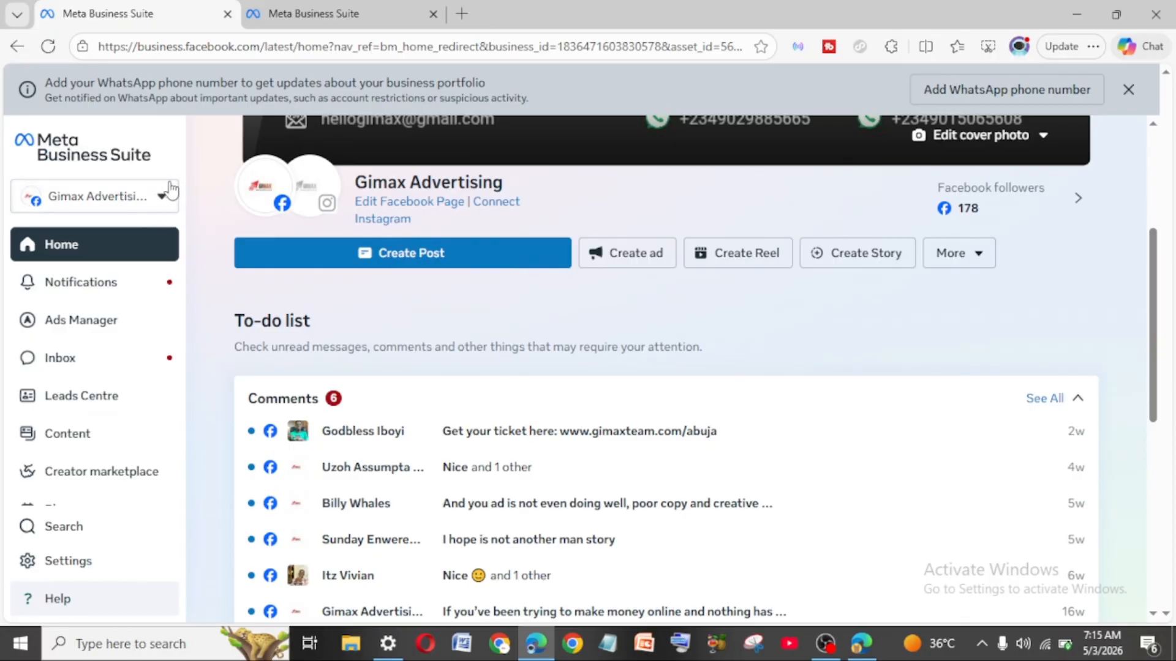
# Look through the available business portfolios and dismiss the notice about adding a WhatsApp phone number.
pyautogui.click(161, 208)
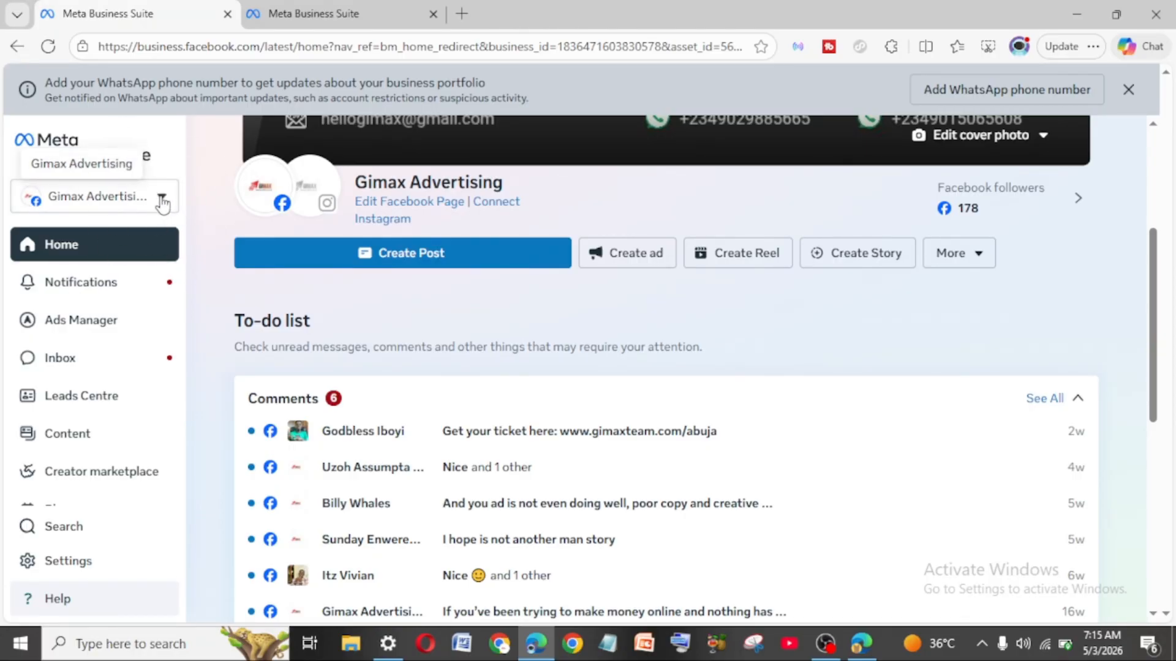
pyautogui.click(161, 207)
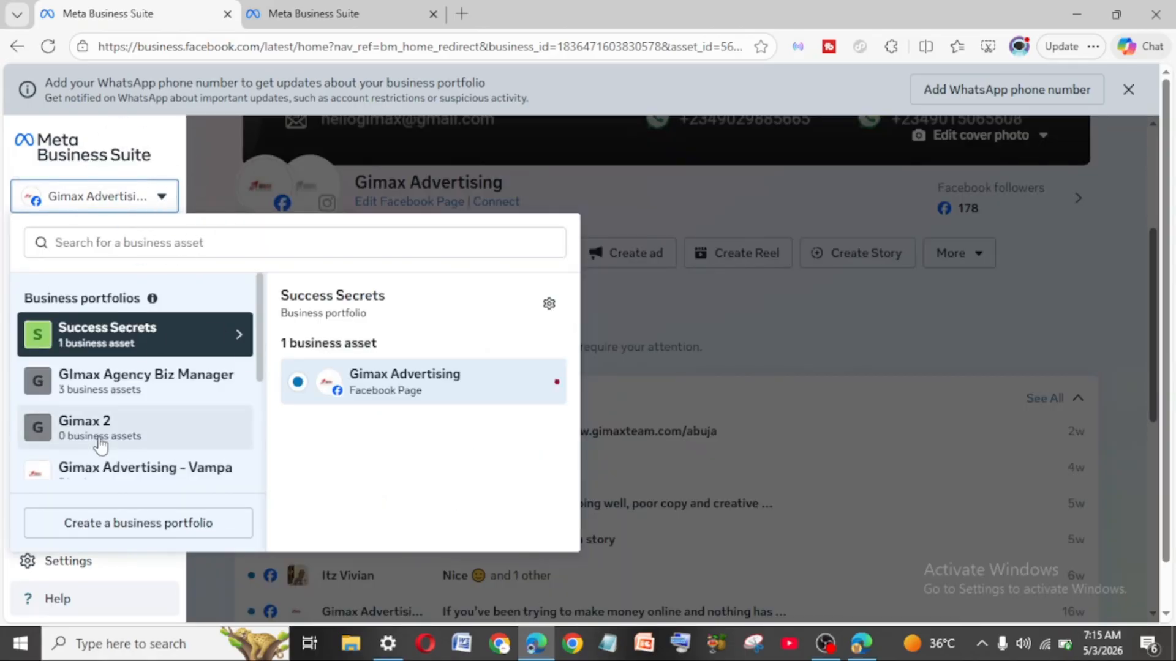
pyautogui.scroll(-2, 100, 445)
pyautogui.scroll(2, 99, 446)
pyautogui.click(169, 200)
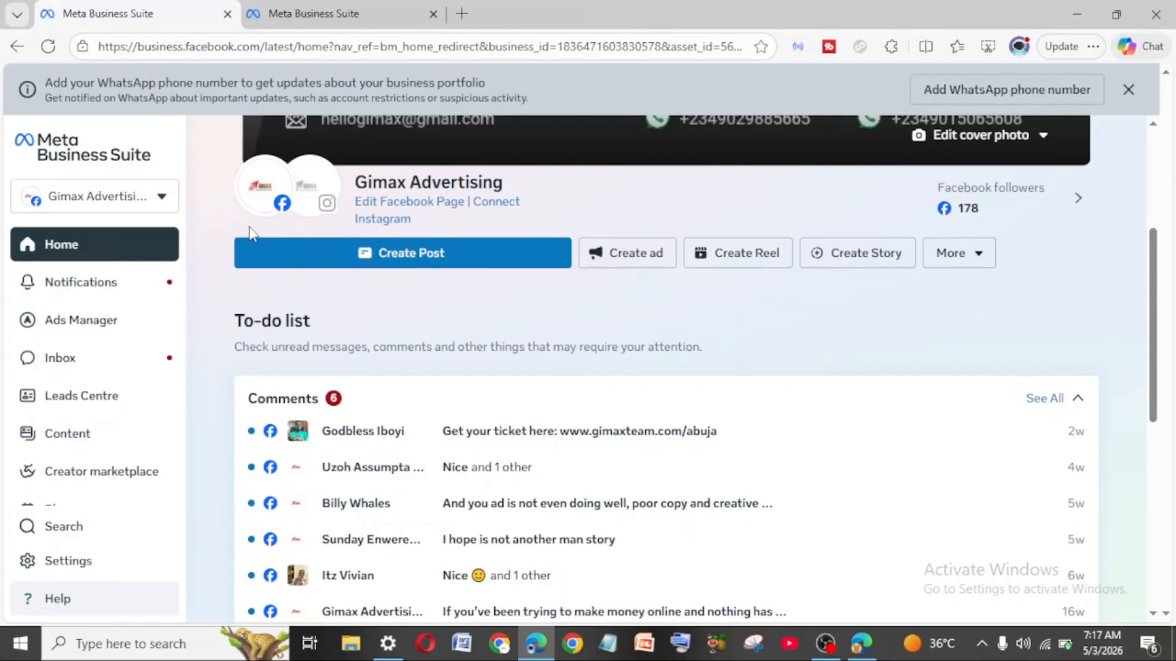
pyautogui.click(1129, 89)
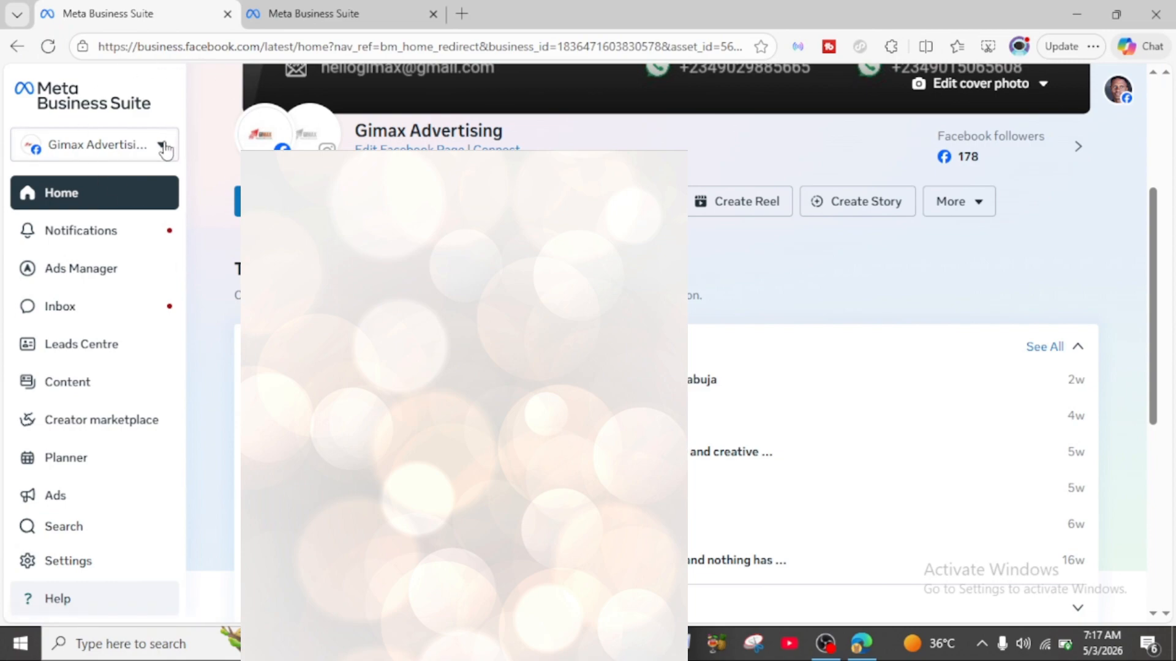
pyautogui.click(163, 148)
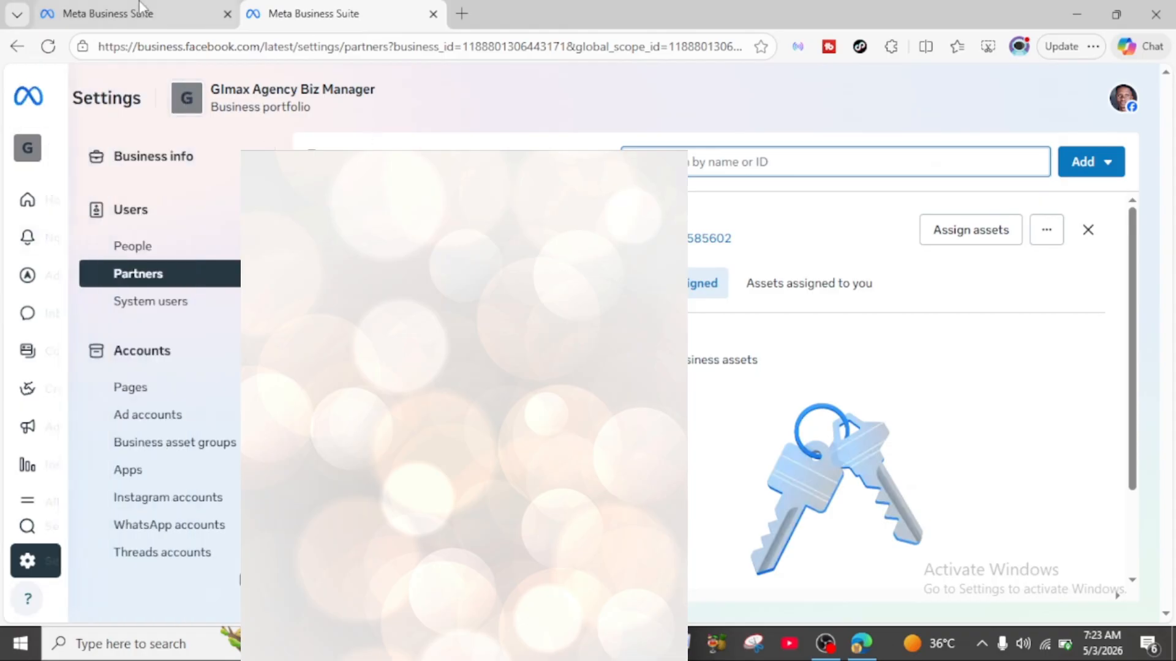
# Examine the list of business portfolios available from the GImax Agency Biz Manager partner settings.
pyautogui.click(130, 21)
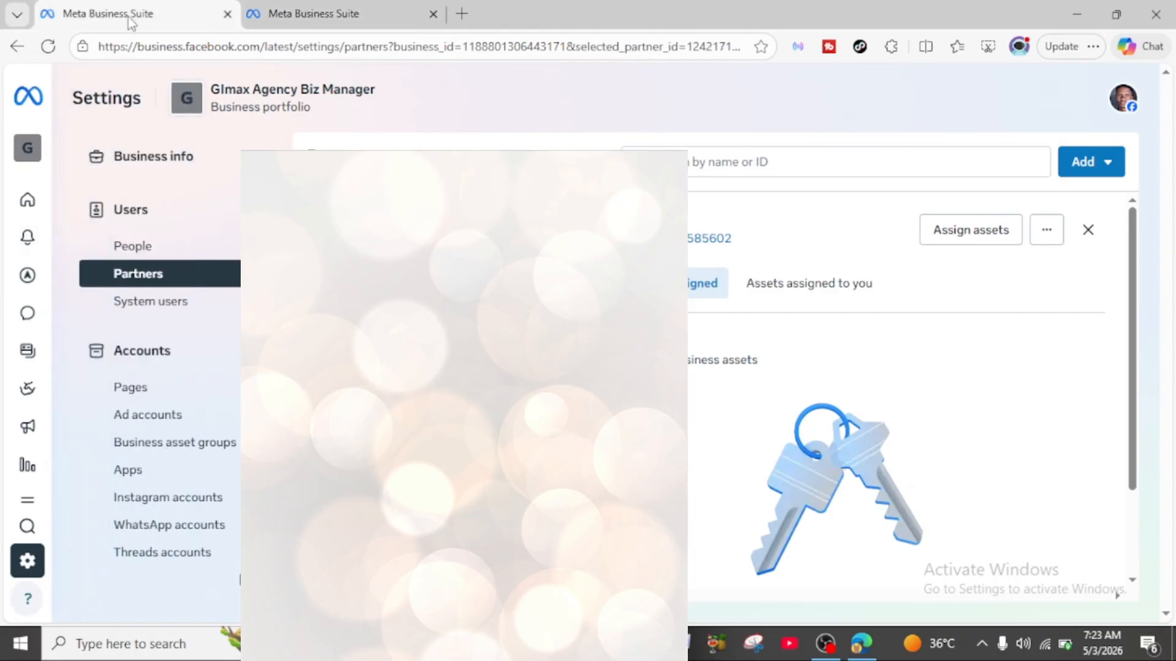
pyautogui.click(322, 11)
pyautogui.click(126, 19)
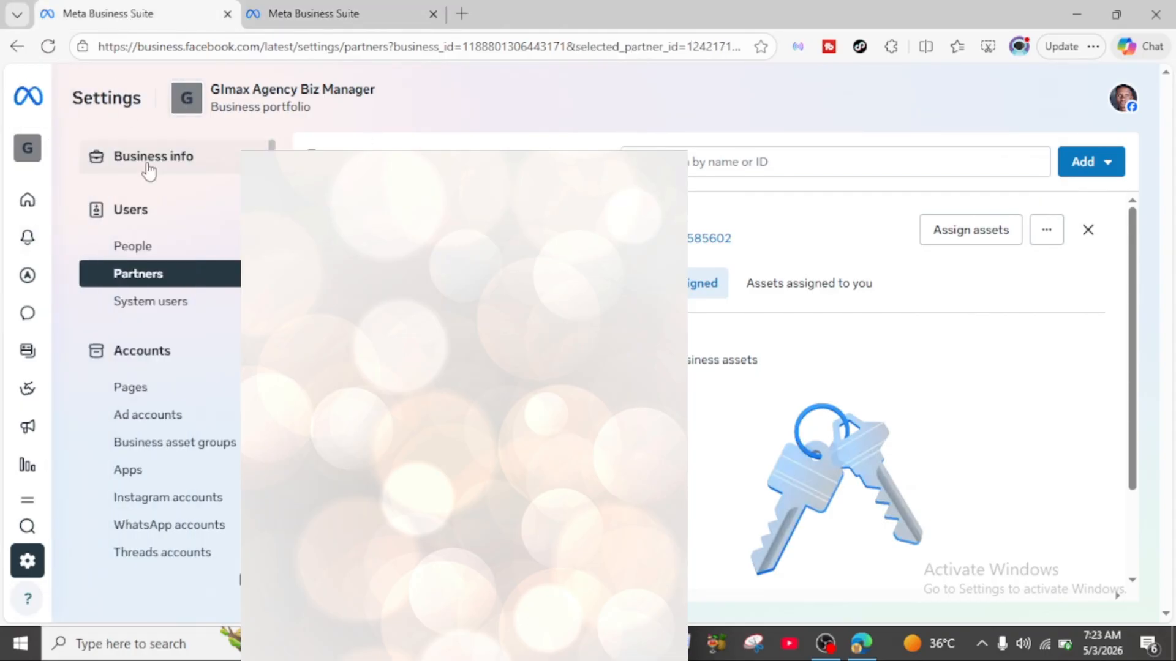
pyautogui.moveTo(27, 149)
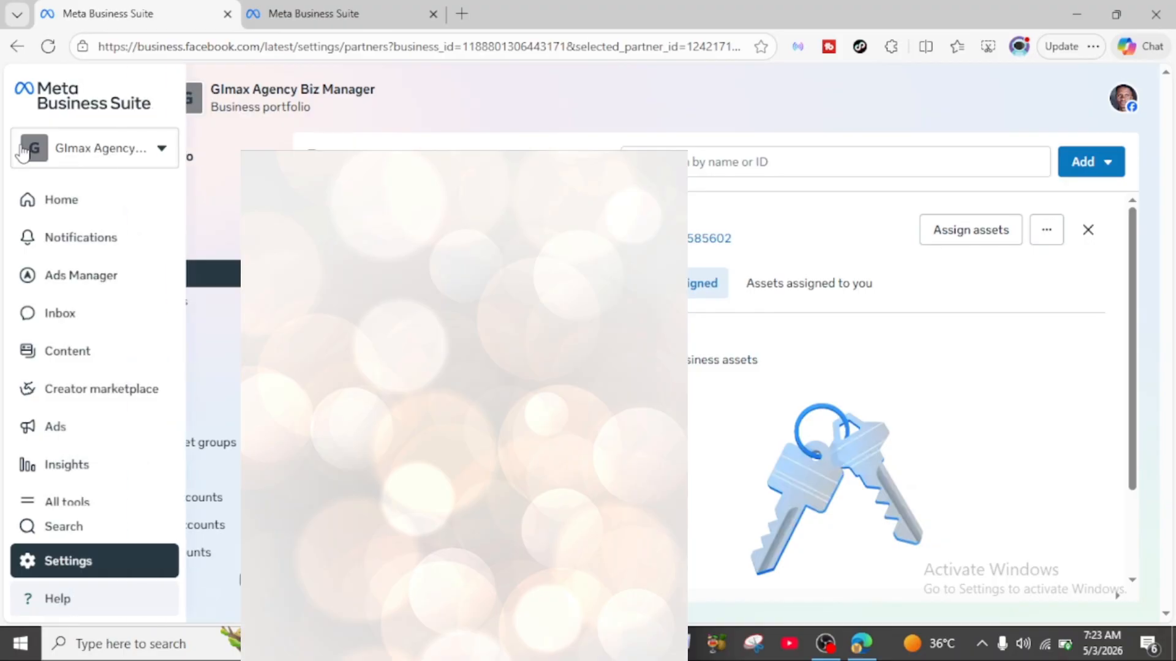
pyautogui.click(164, 152)
pyautogui.scroll(-3, 197, 394)
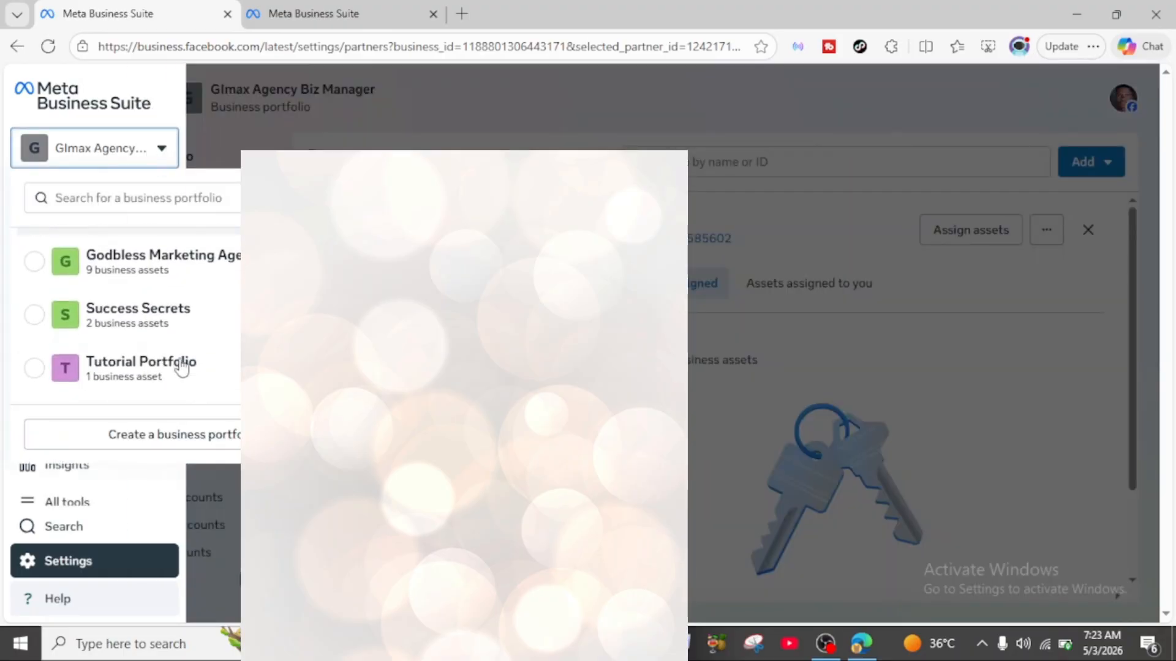
pyautogui.scroll(2, 127, 336)
pyautogui.scroll(1, 218, 301)
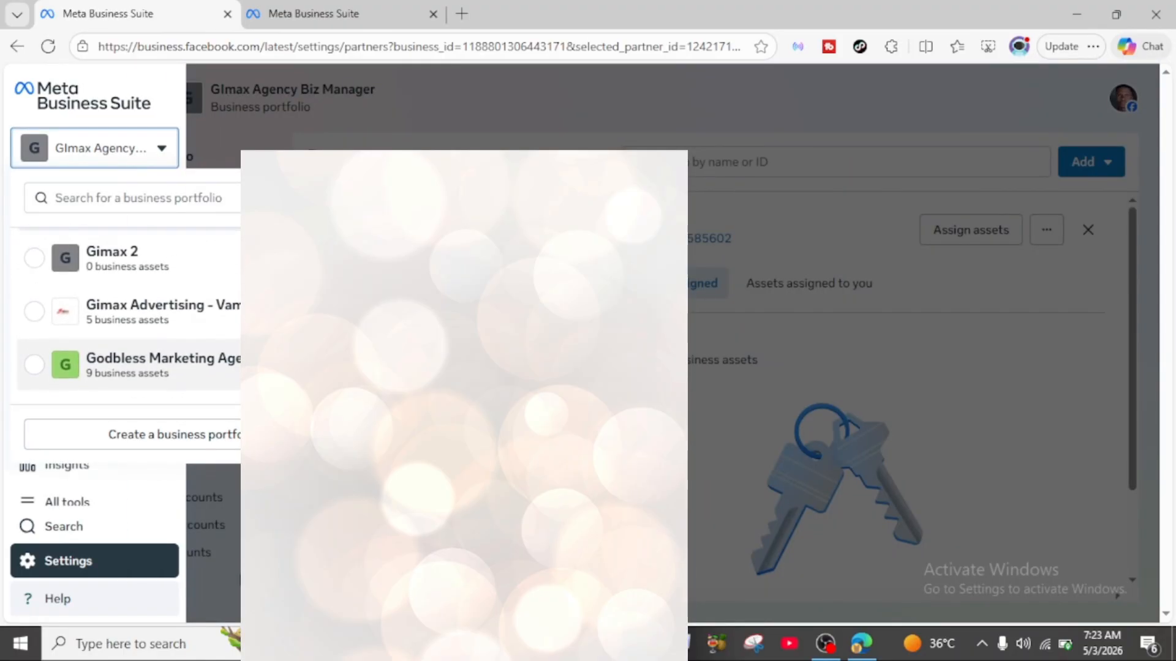
pyautogui.scroll(-3, 218, 301)
pyautogui.scroll(1, 217, 301)
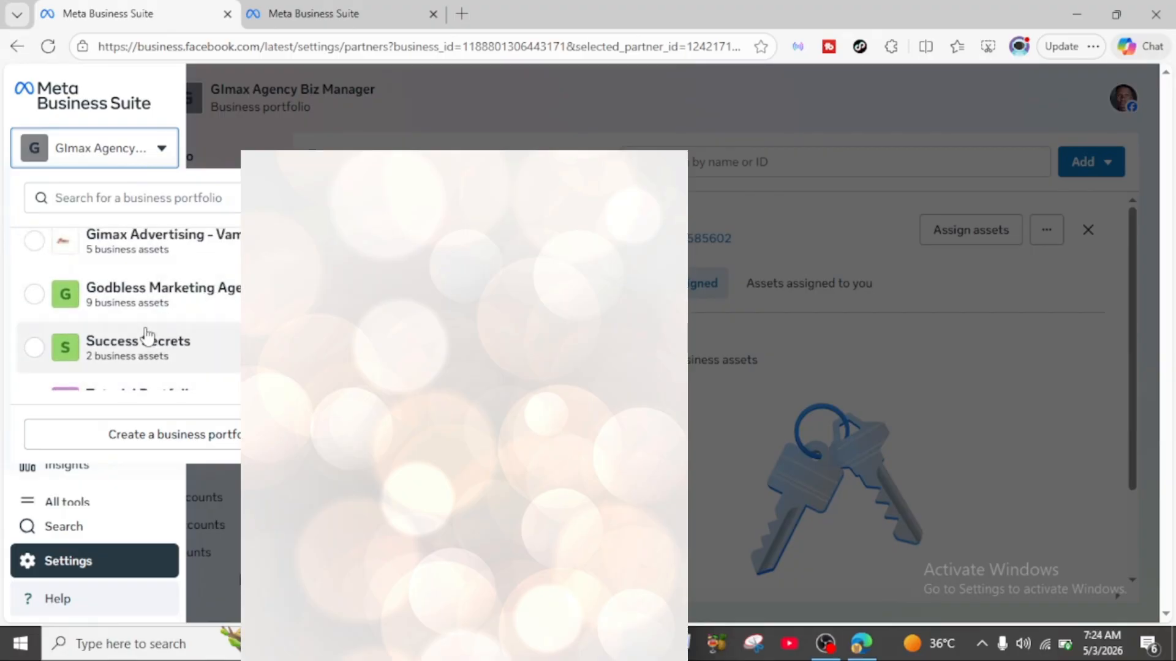
# Replace the second Meta Business Suite browser tab with a new one and load business.facebook.com/overview in it.
pyautogui.click(399, 14)
pyautogui.click(433, 13)
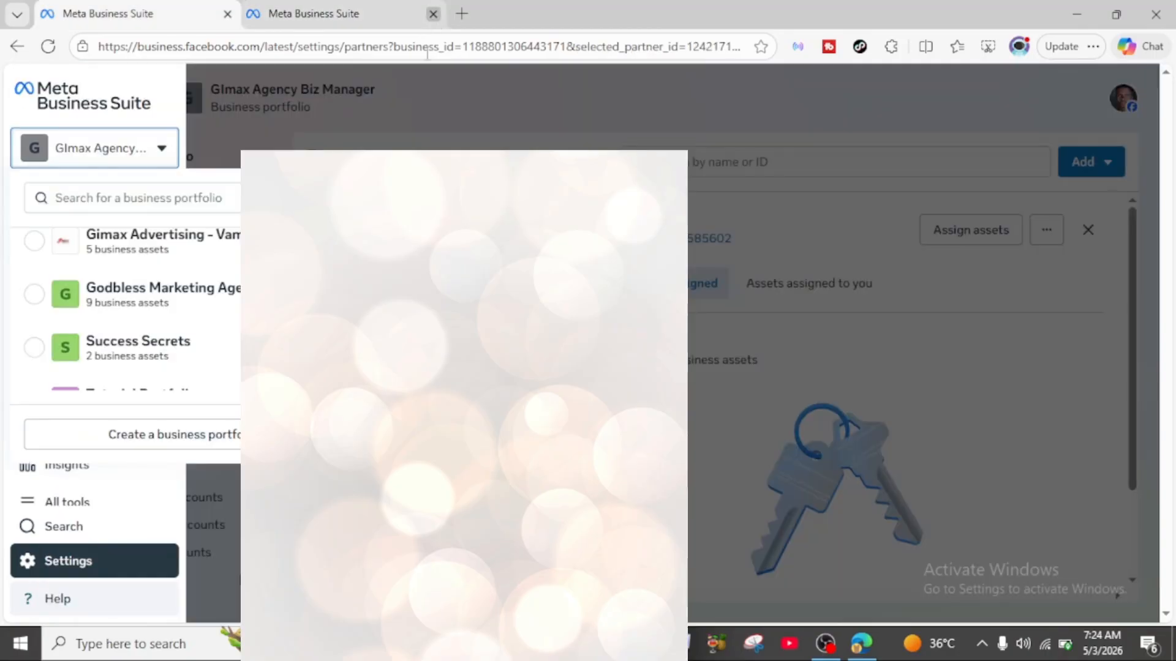
pyautogui.click(257, 13)
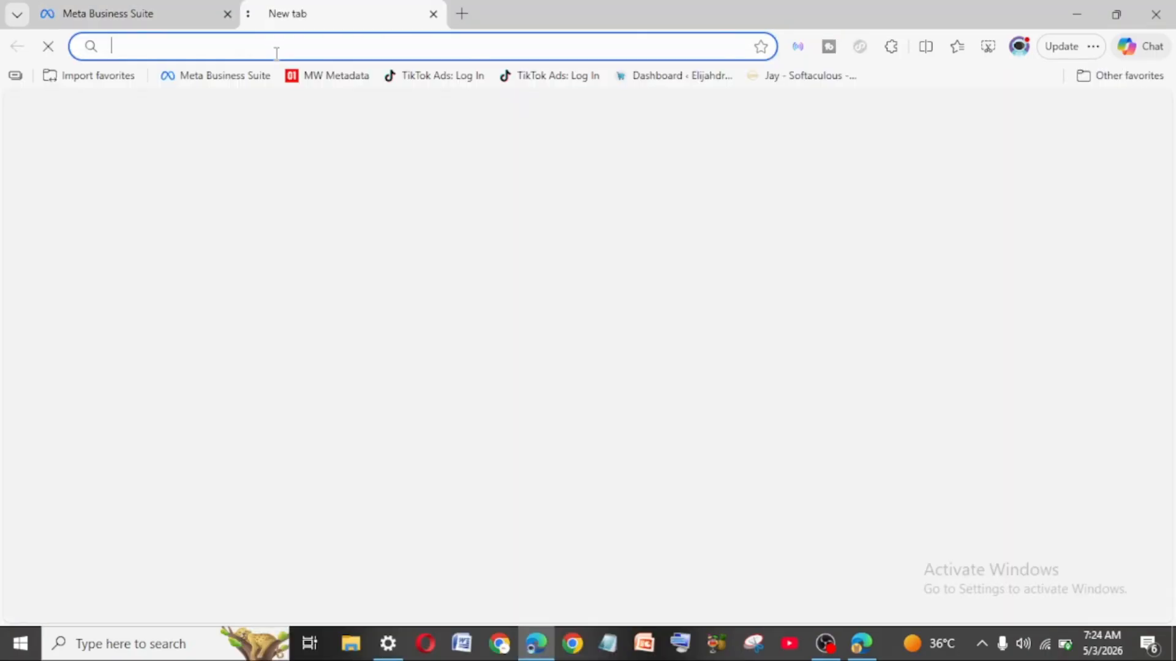
pyautogui.write('business.facebook.com/overview')
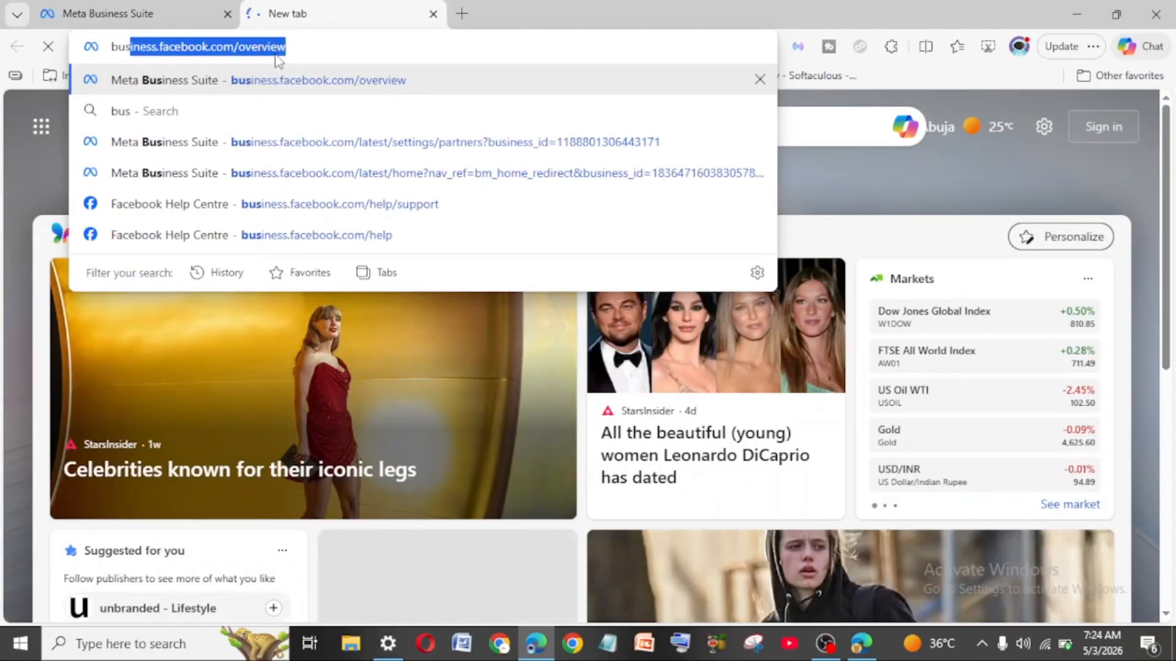
pyautogui.press('Return')
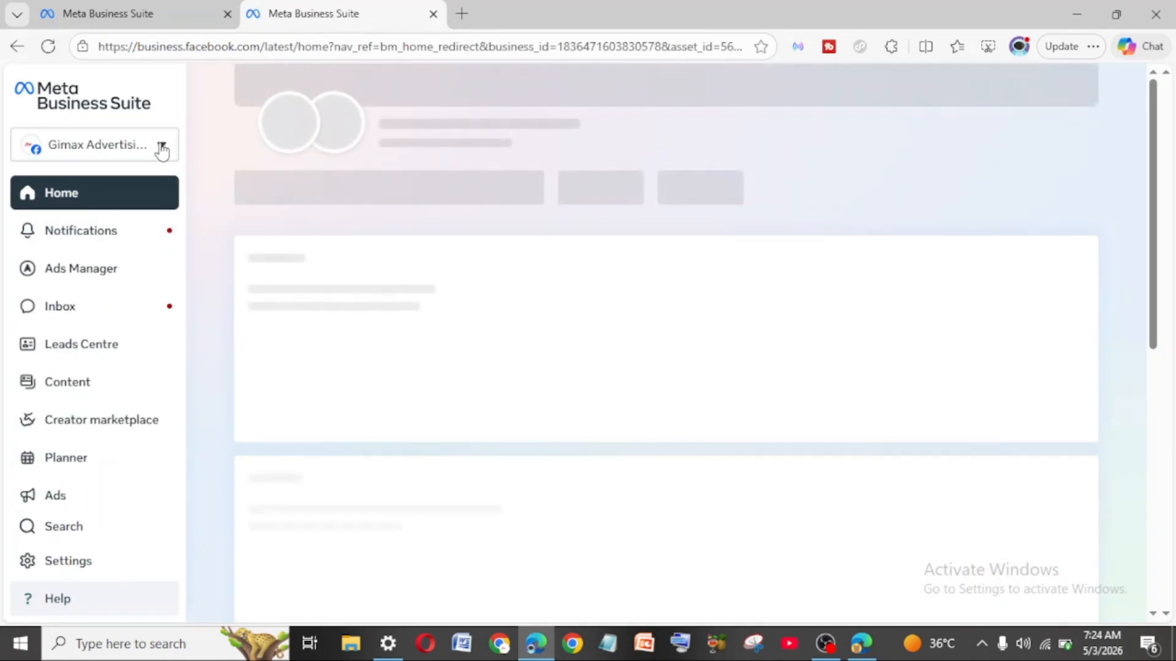
# Find the Success Secrets business portfolio among the available portfolios and open its business settings.
pyautogui.click(161, 148)
pyautogui.click(161, 148)
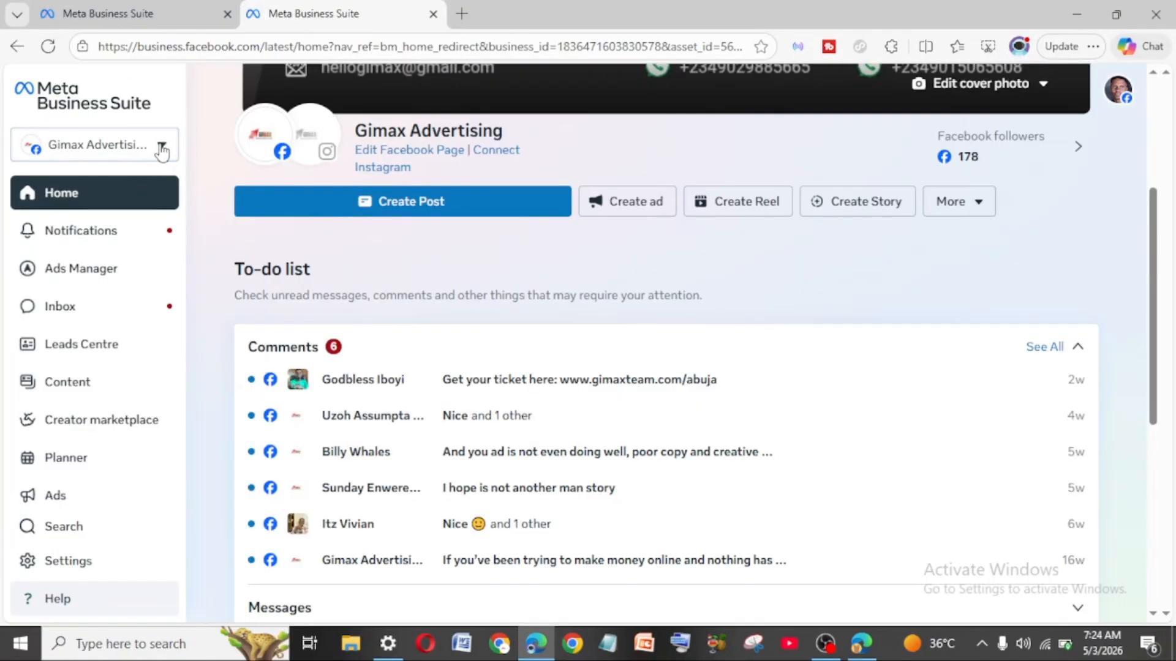
pyautogui.click(161, 149)
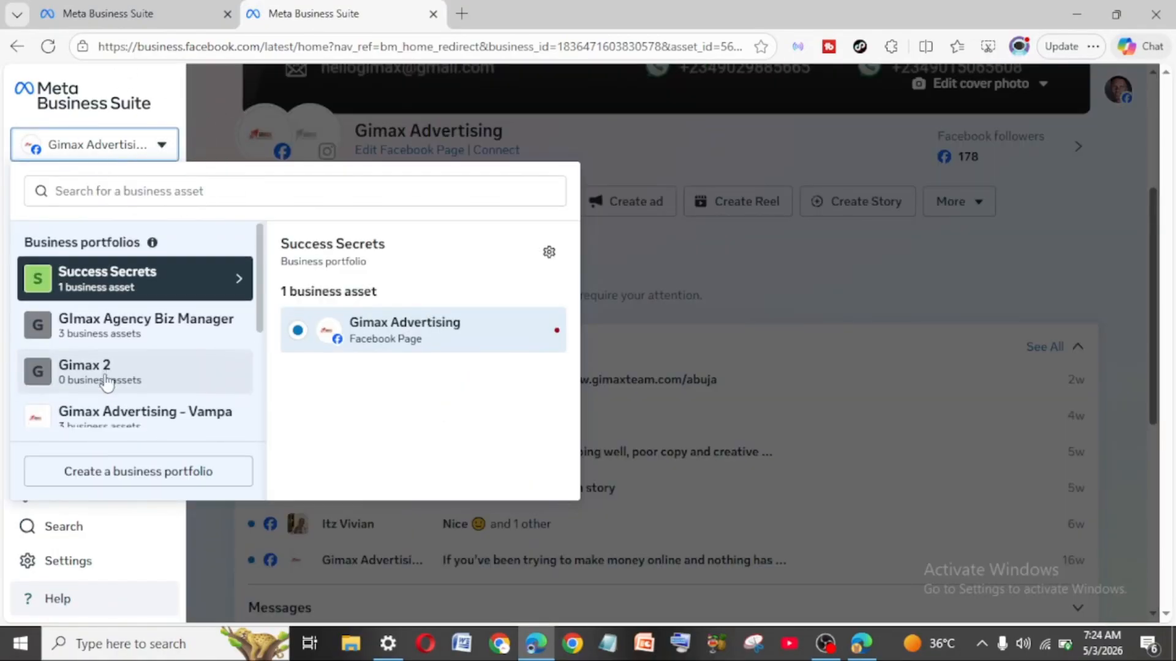
pyautogui.scroll(-1, 105, 380)
pyautogui.scroll(1, 105, 381)
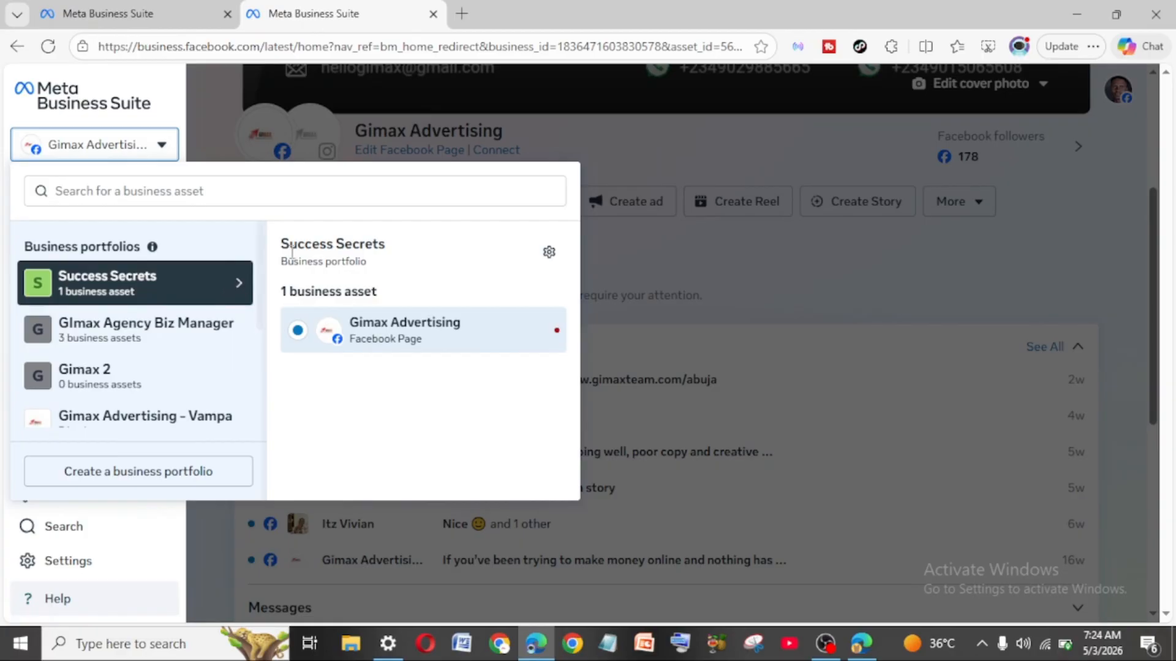
pyautogui.click(553, 262)
pyautogui.click(550, 262)
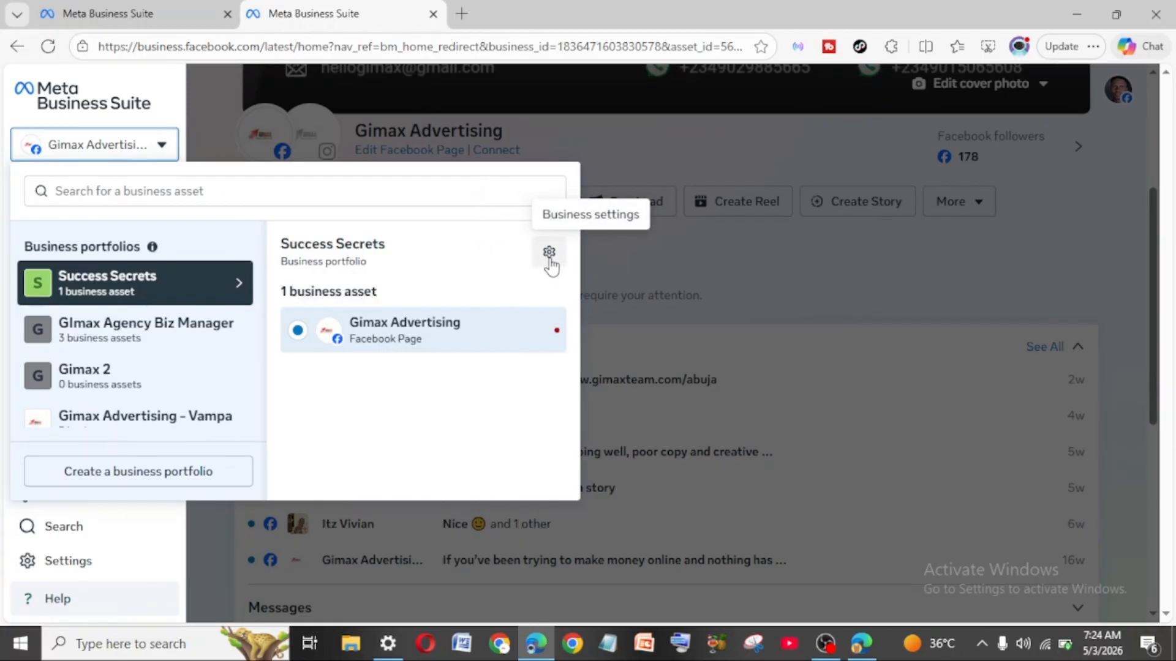
pyautogui.click(550, 262)
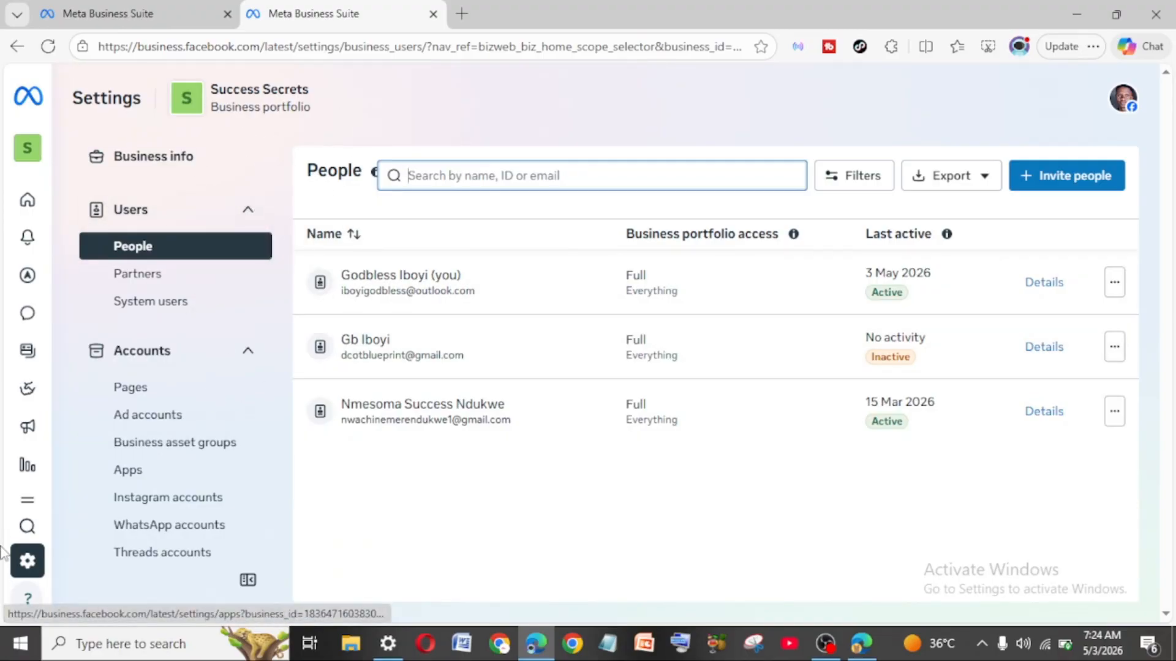
# Show the business portfolio info of Success Secrets in the settings.
pyautogui.moveTo(25, 562)
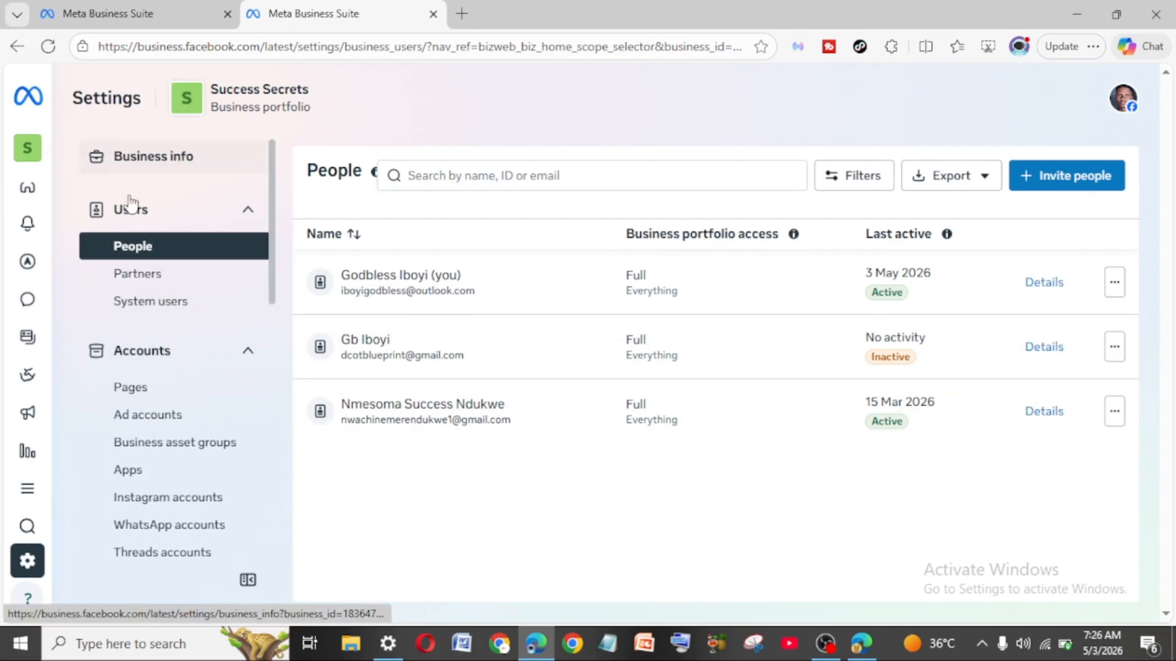
pyautogui.click(162, 162)
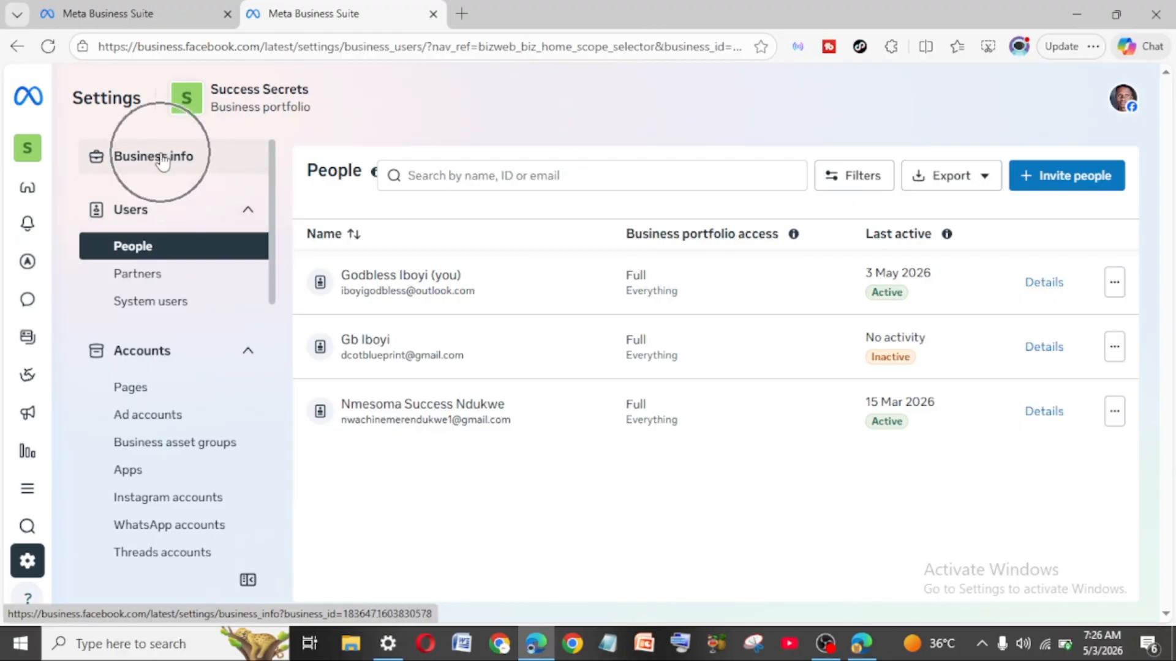
pyautogui.click(162, 162)
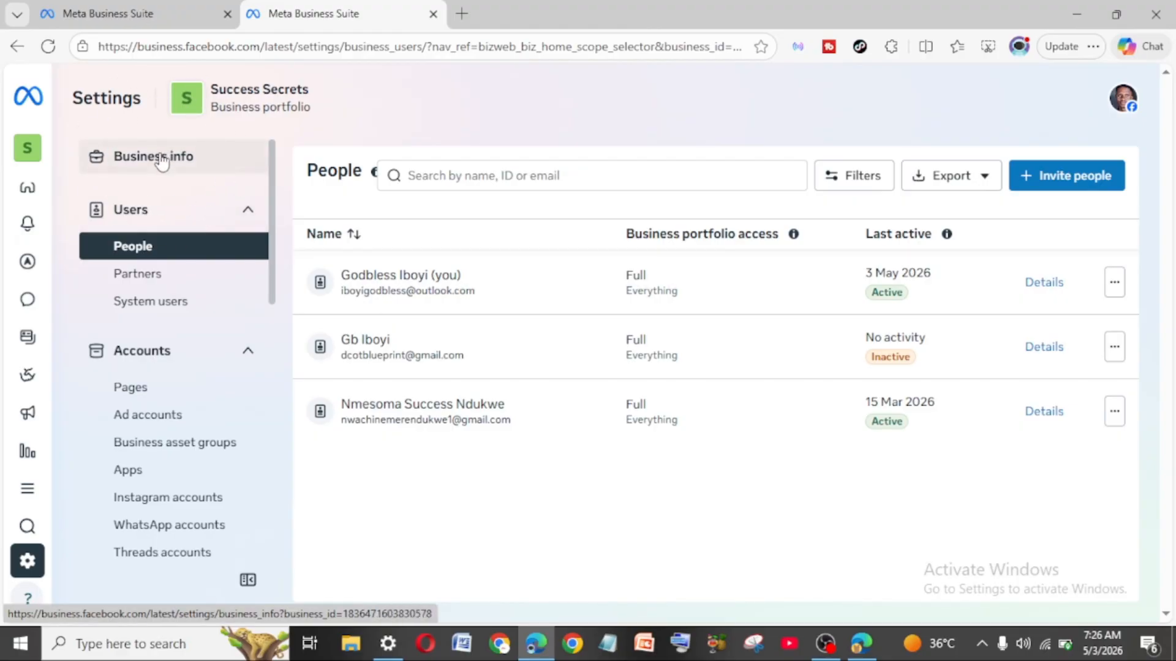
pyautogui.click(163, 161)
pyautogui.click(207, 169)
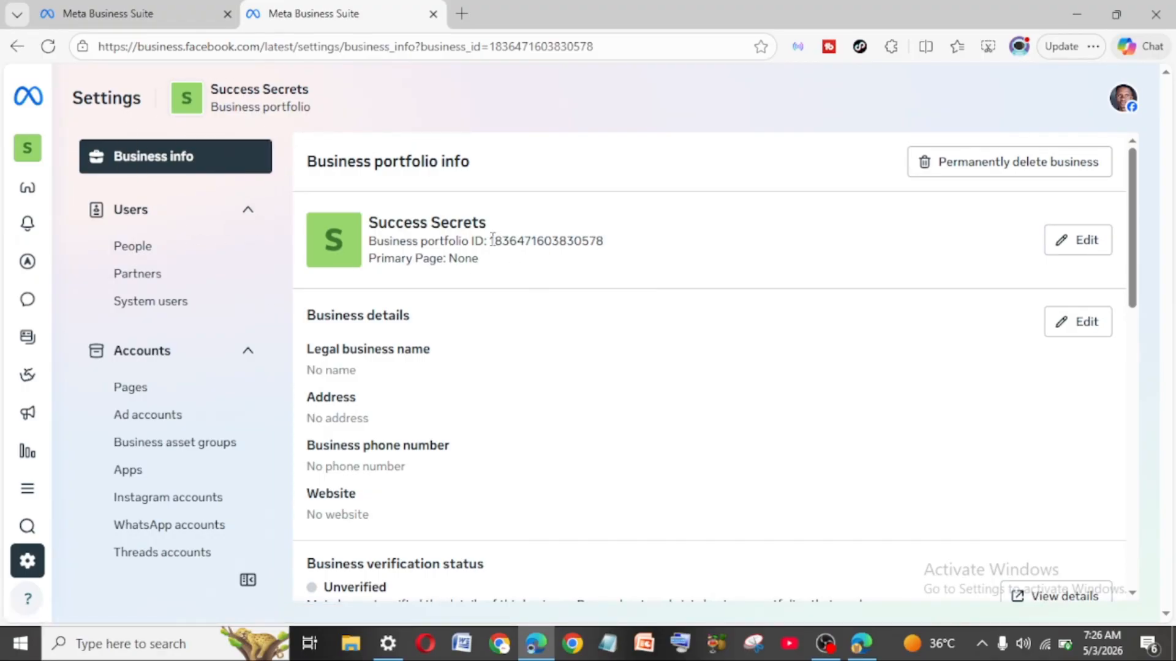
# Copy the business portfolio ID of Success Secrets to the clipboard.
pyautogui.moveTo(491, 240); pyautogui.dragTo(619, 243)
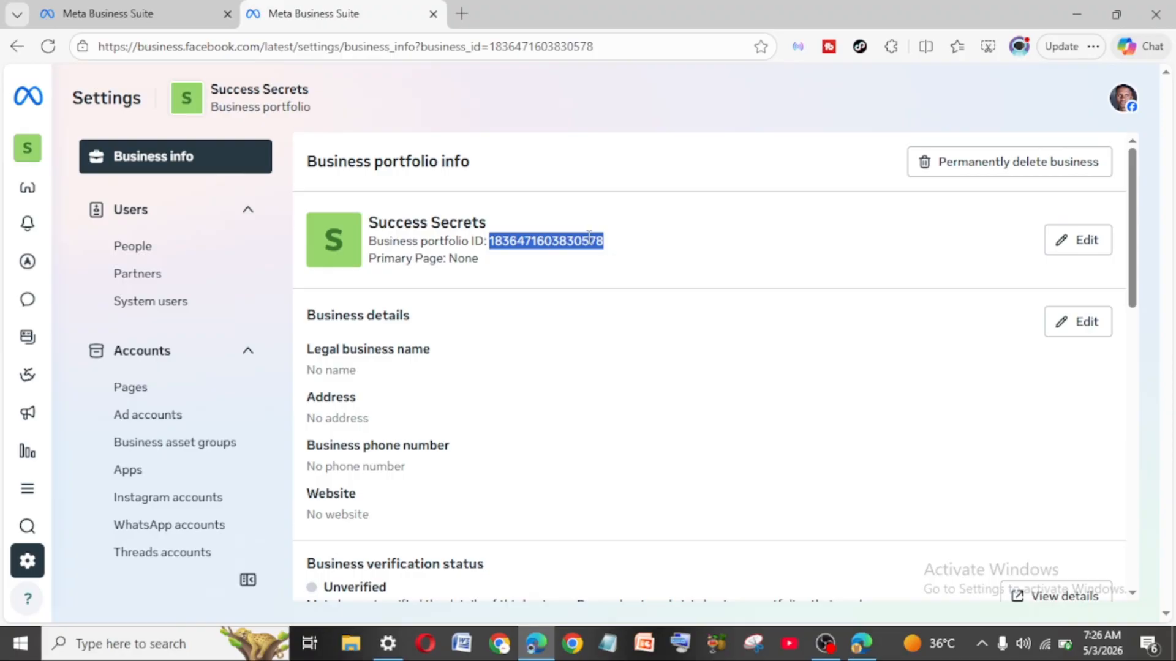
pyautogui.click(616, 251)
pyautogui.rightClick(531, 242)
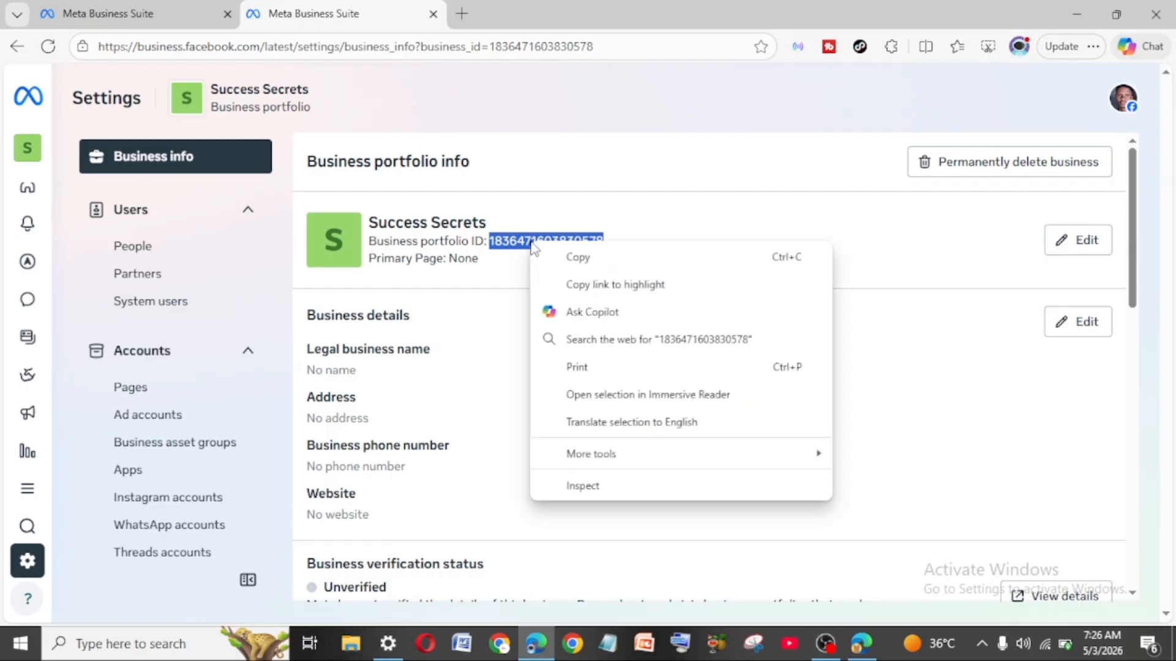
pyautogui.click(578, 257)
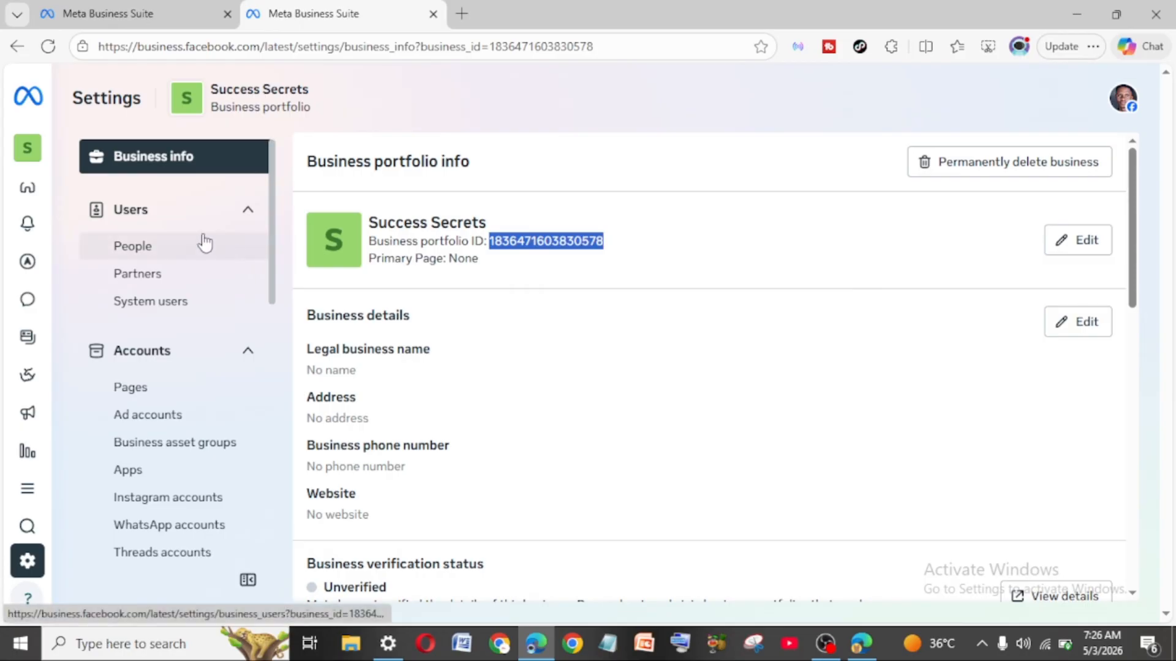
# Look through the business portfolios and switch the settings to the GImax Agency Biz Manager portfolio.
pyautogui.moveTo(21, 170)
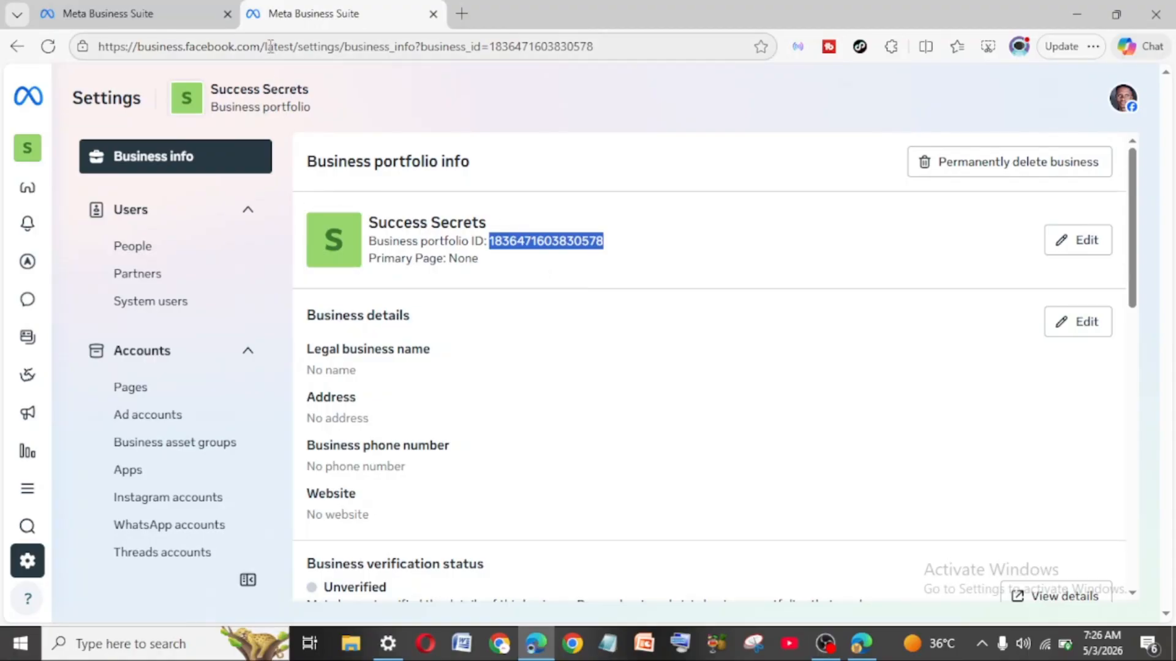
pyautogui.moveTo(18, 145)
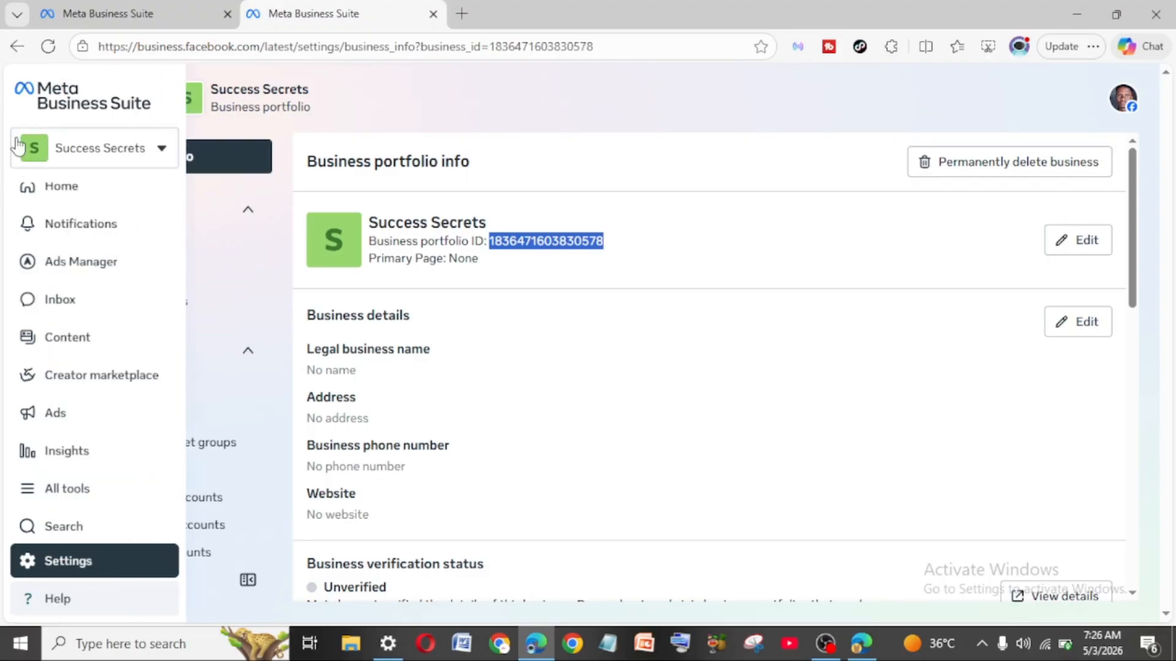
pyautogui.click(161, 150)
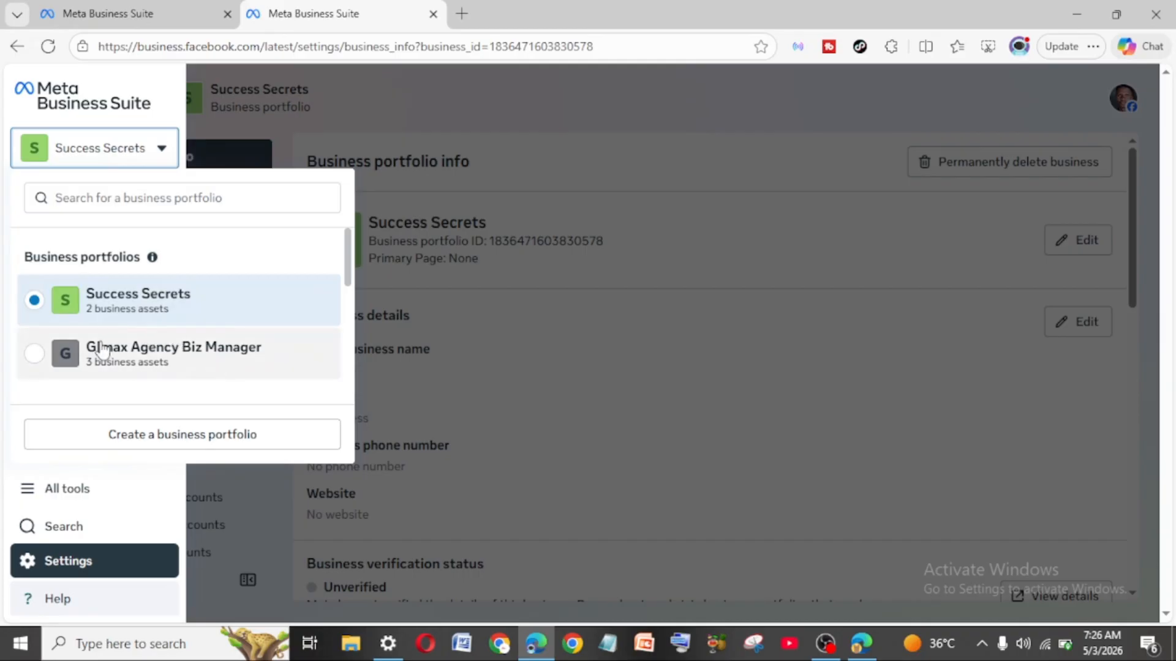
pyautogui.scroll(-1, 213, 363)
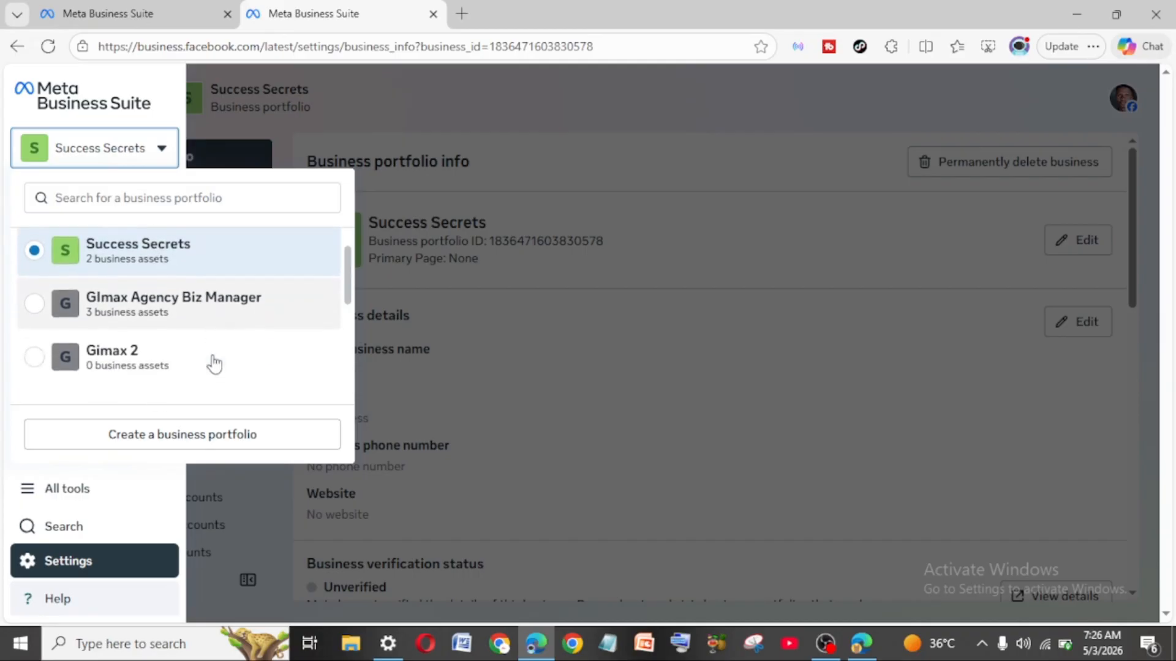
pyautogui.scroll(-2, 213, 363)
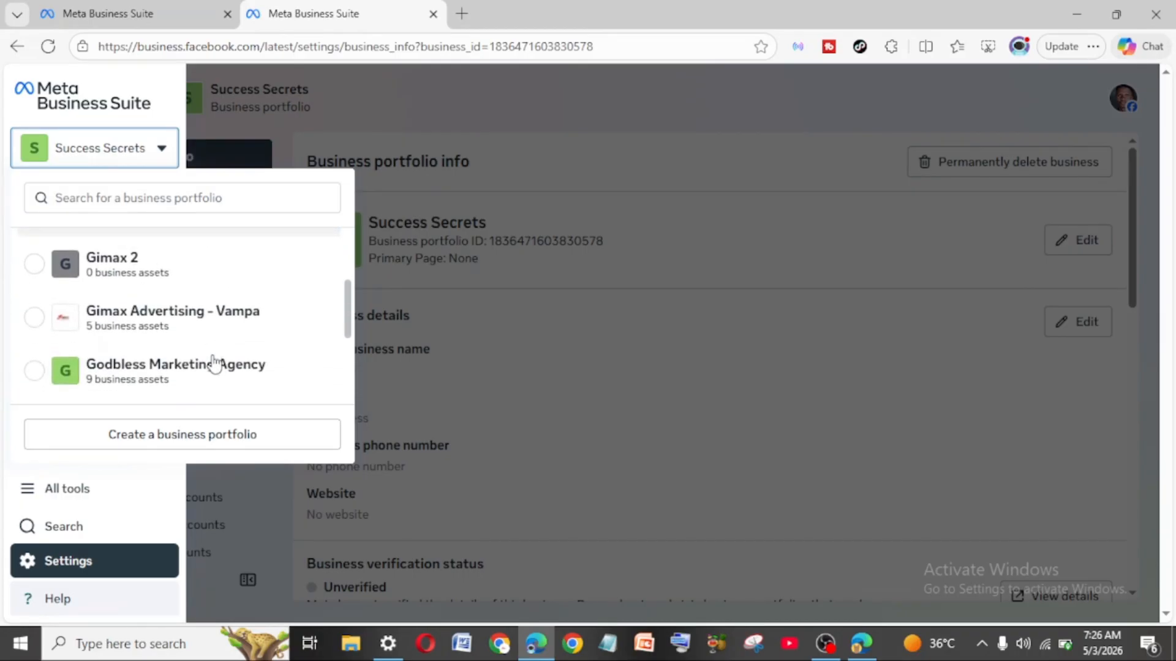
pyautogui.scroll(3, 213, 363)
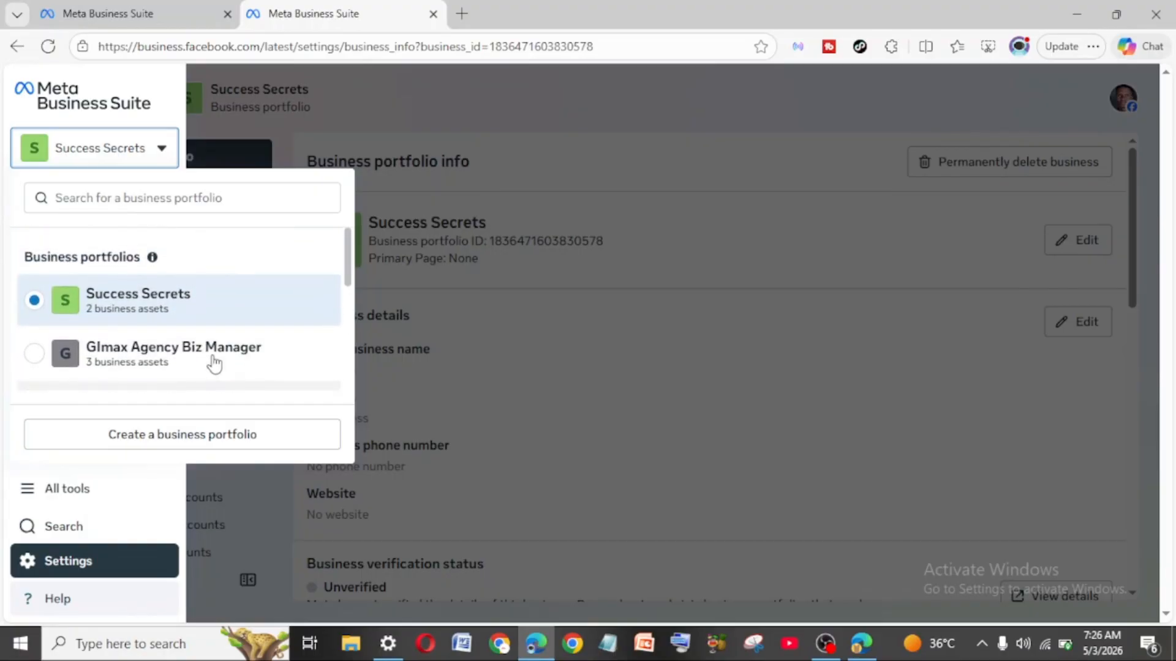
pyautogui.scroll(-2, 213, 363)
pyautogui.scroll(1, 214, 362)
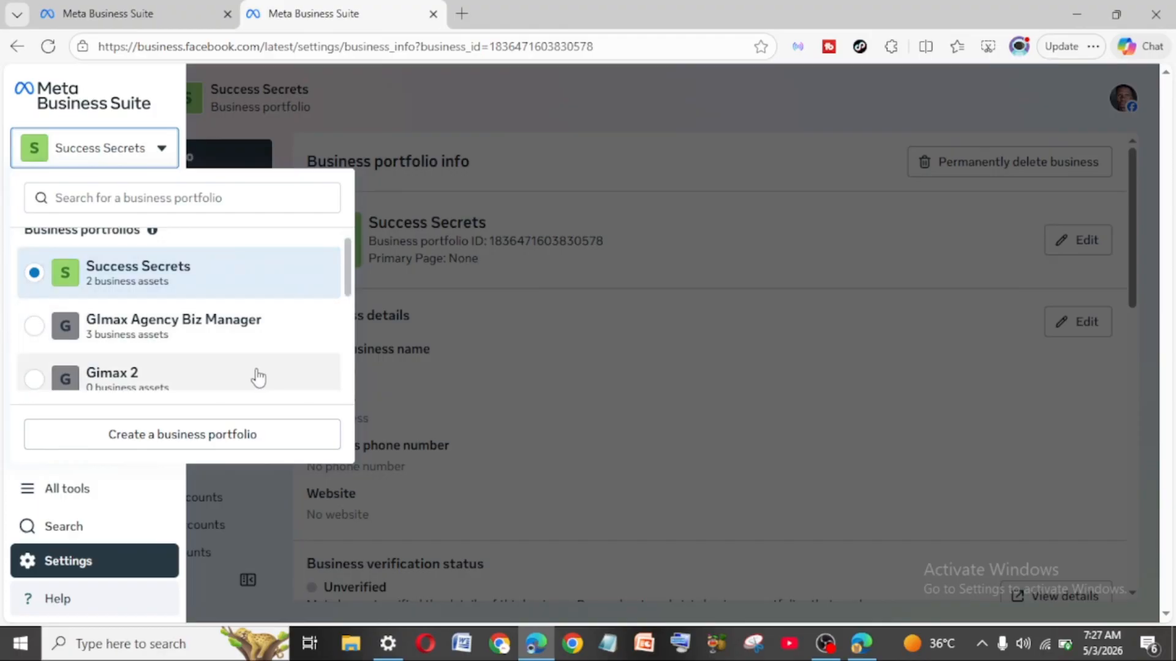
pyautogui.click(35, 327)
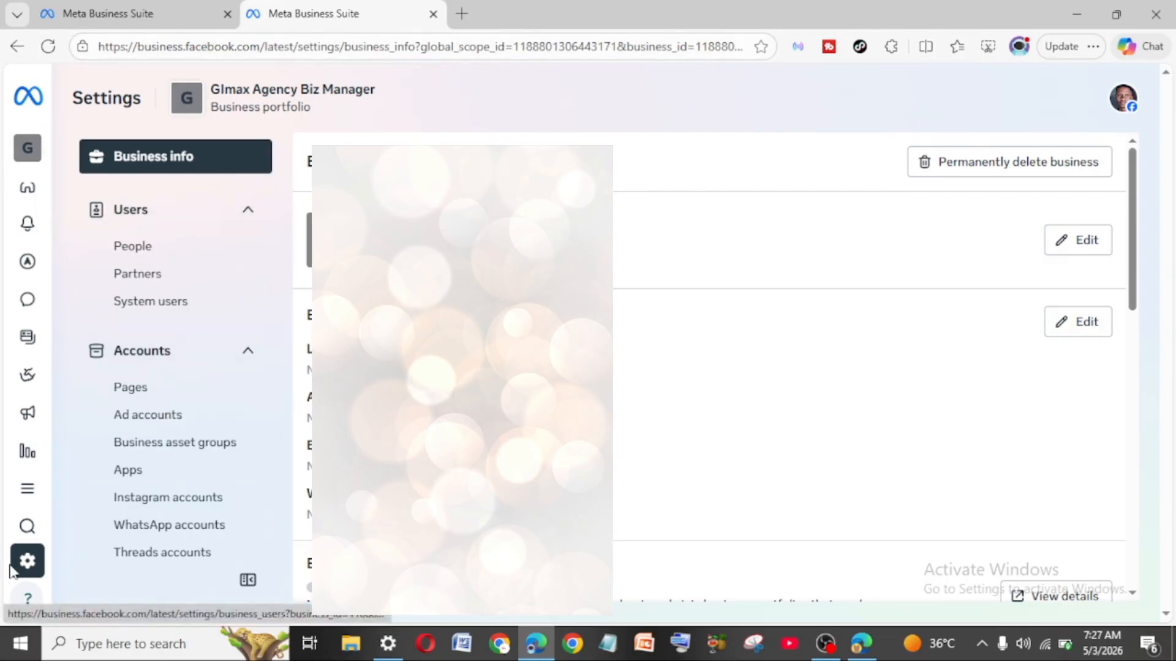
# Show the partners of the GImax Agency Biz Manager portfolio in the business settings.
pyautogui.moveTo(15, 569)
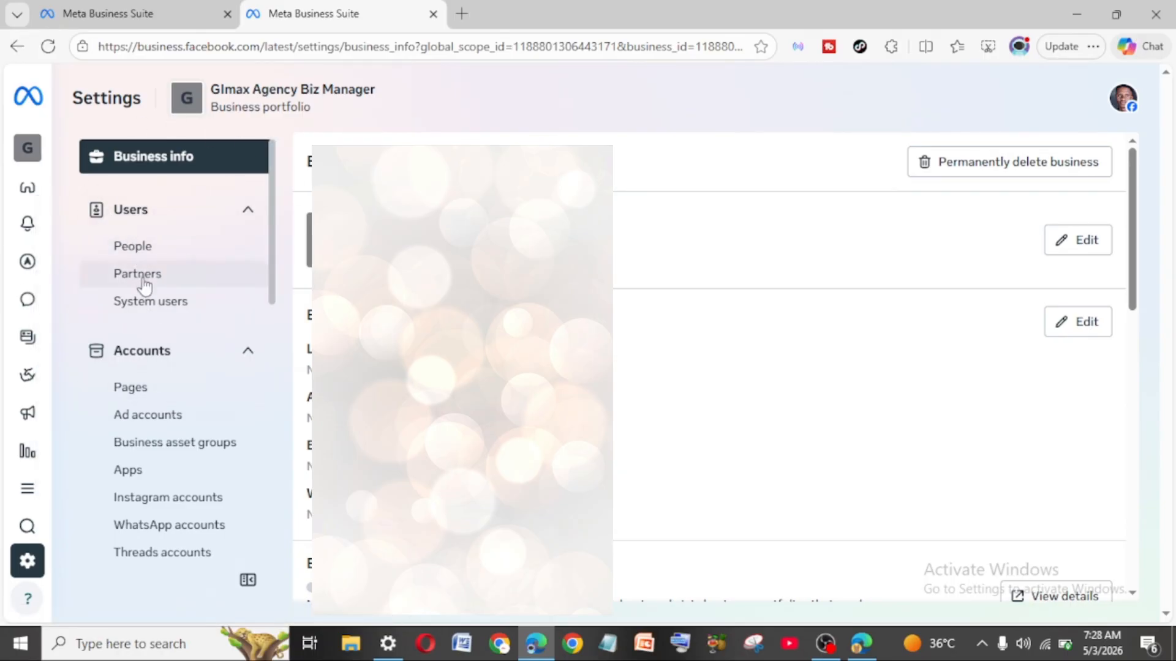
pyautogui.click(182, 278)
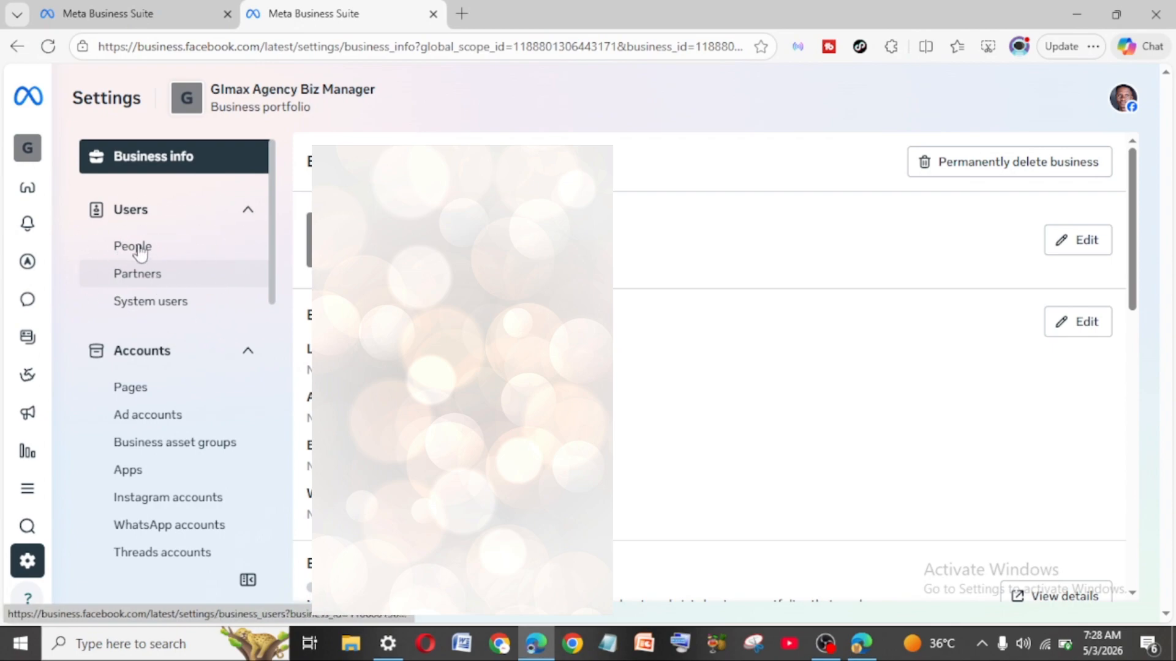
pyautogui.click(147, 280)
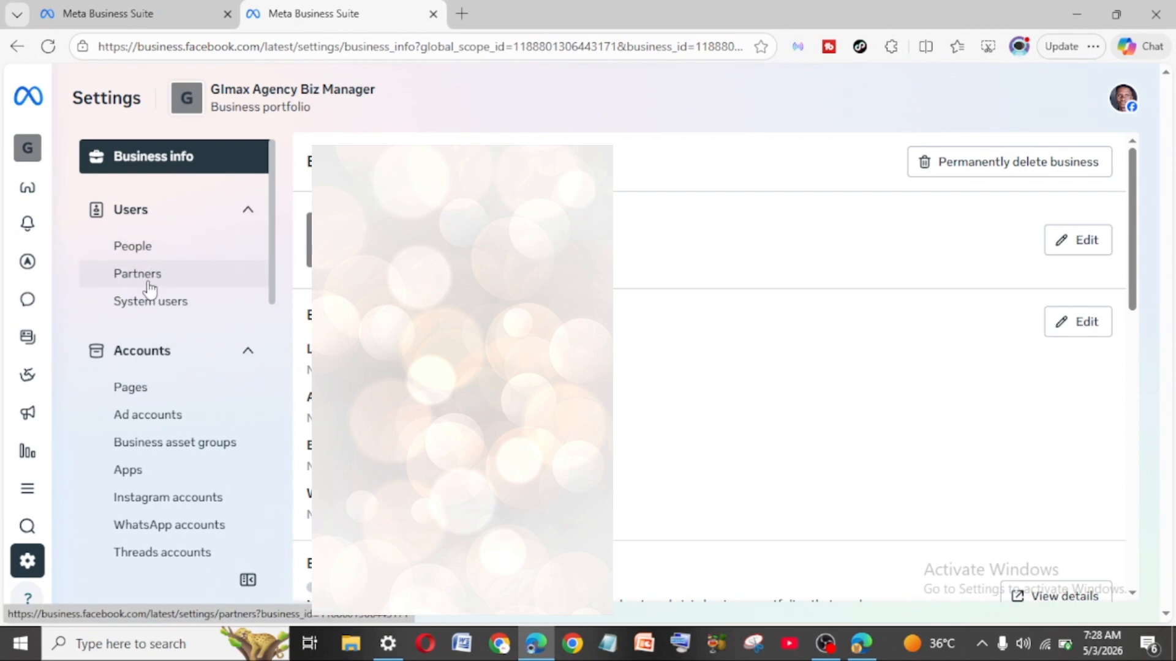
pyautogui.click(148, 283)
pyautogui.click(148, 283)
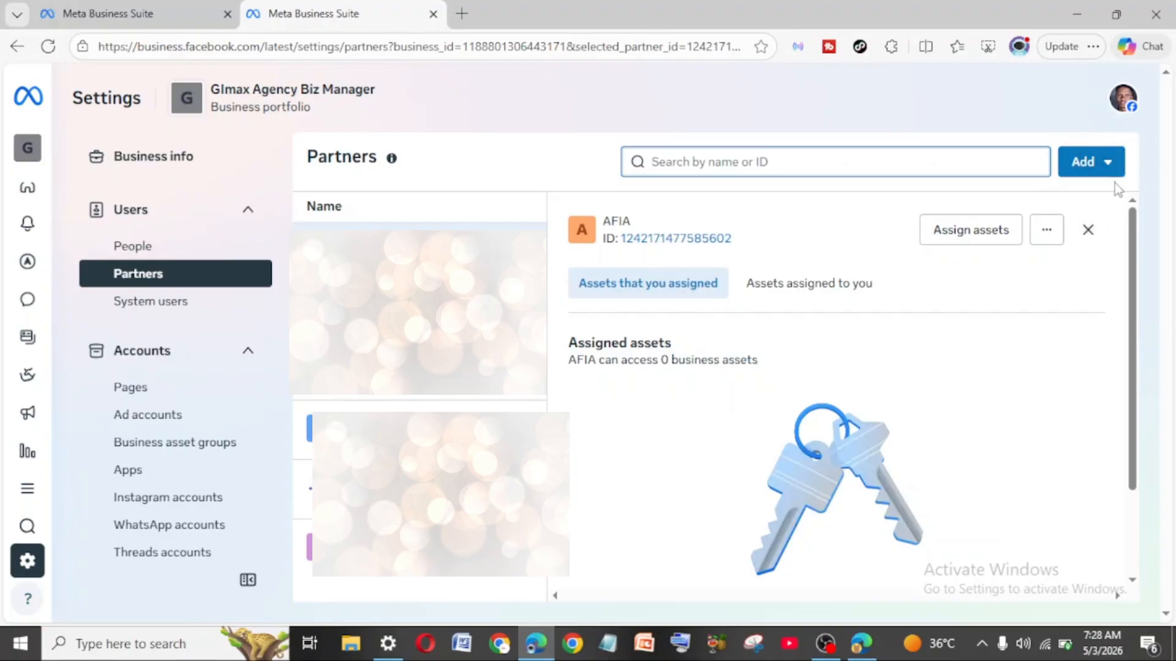
# Start giving a new partner access to the portfolio's assets, identifying it by the copied Success Secrets business ID, and proceed to asset assignment.
pyautogui.click(1095, 170)
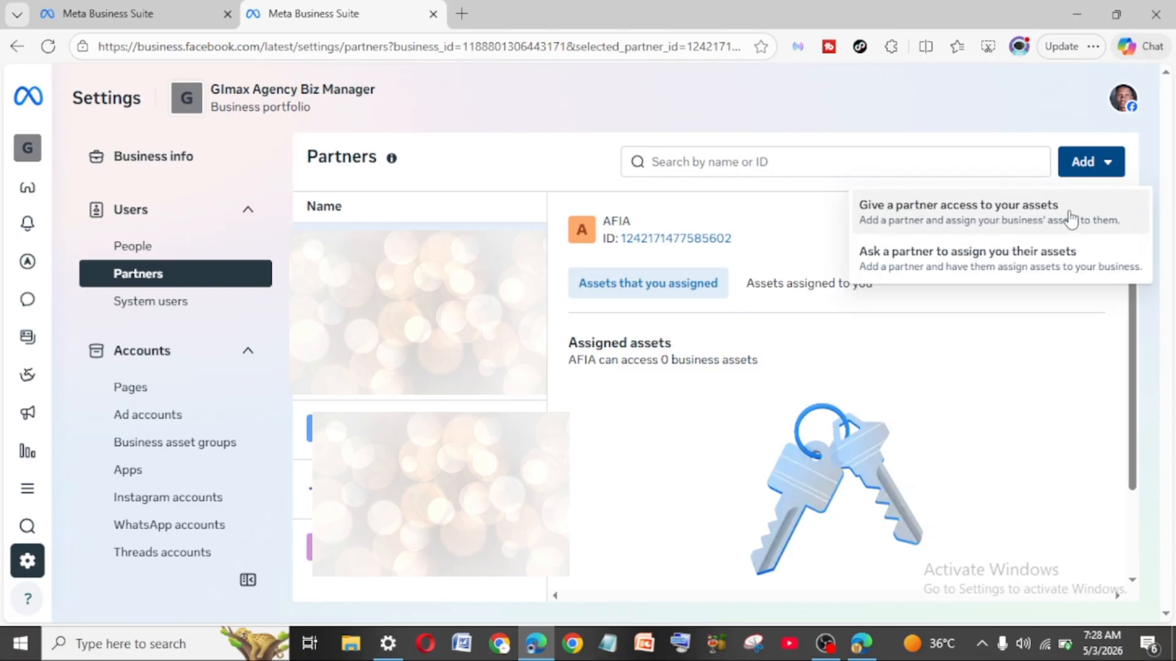
pyautogui.click(1037, 212)
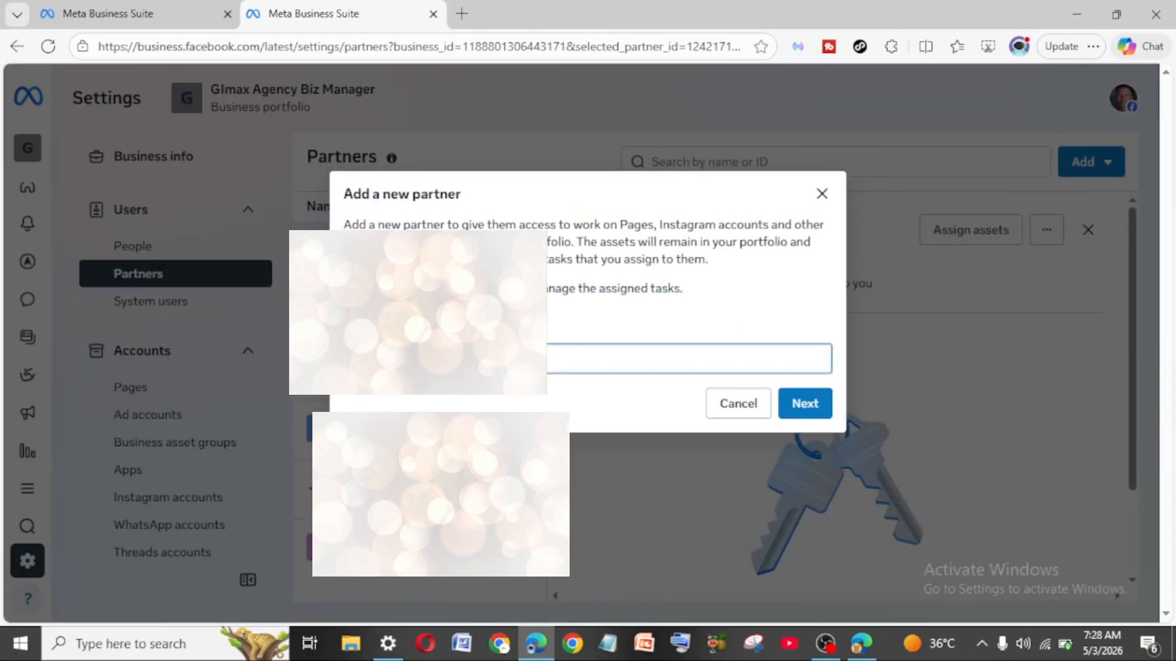
pyautogui.hotkey('ctrl', 'v')
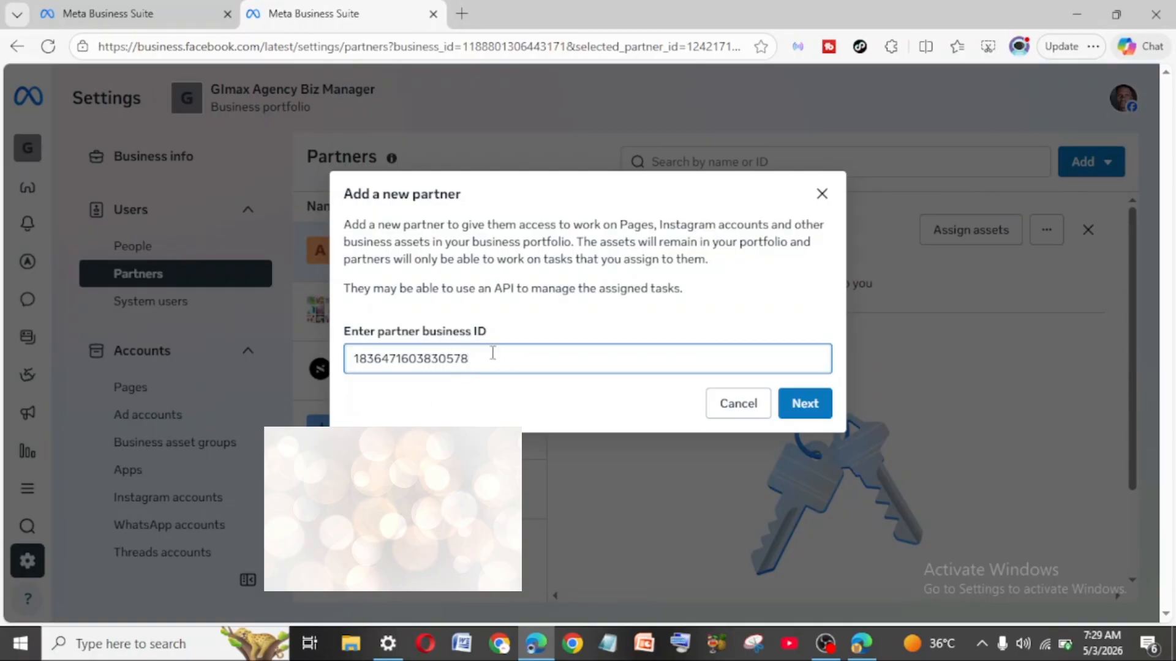
pyautogui.moveTo(492, 353); pyautogui.dragTo(205, 388)
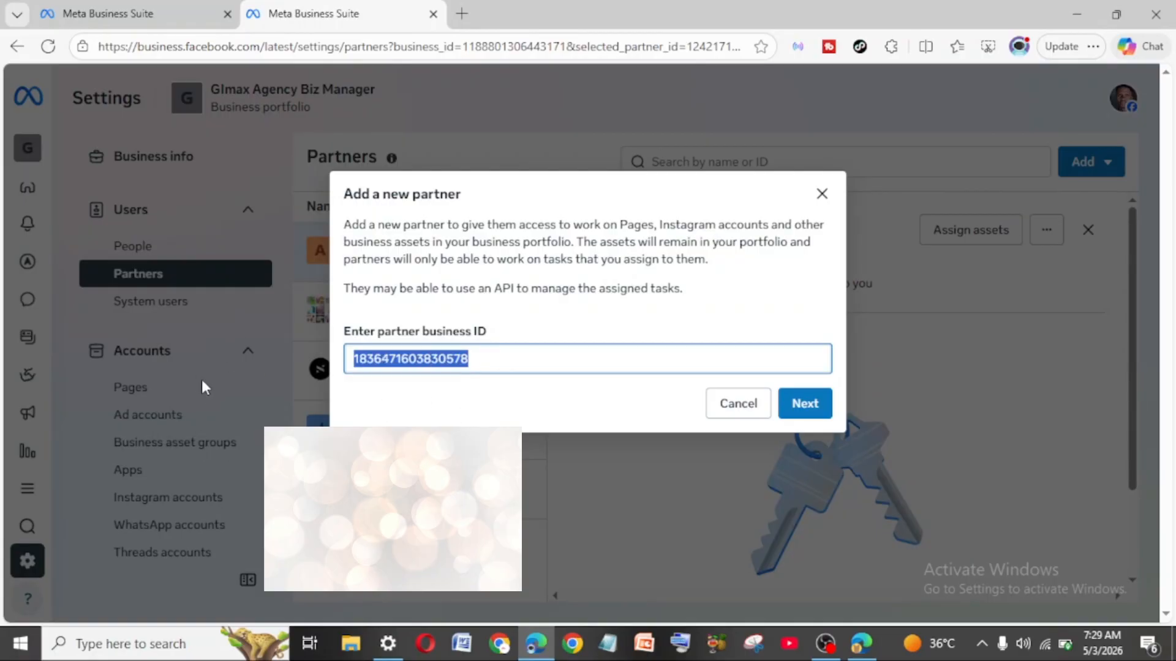
pyautogui.click(368, 355)
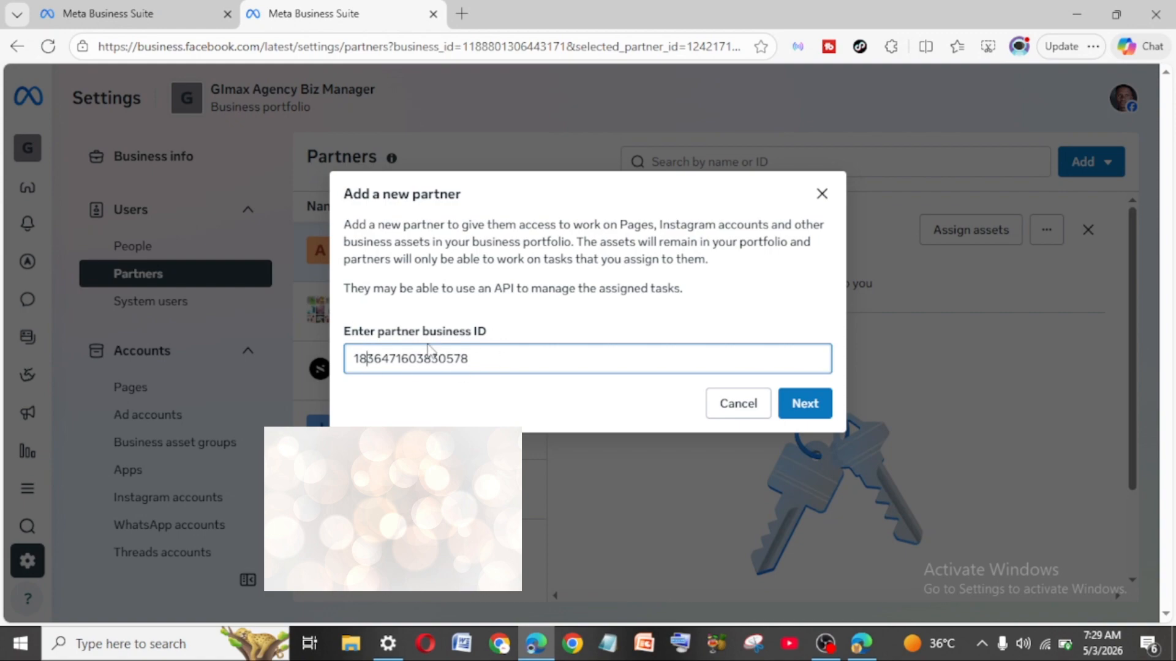
pyautogui.click(808, 407)
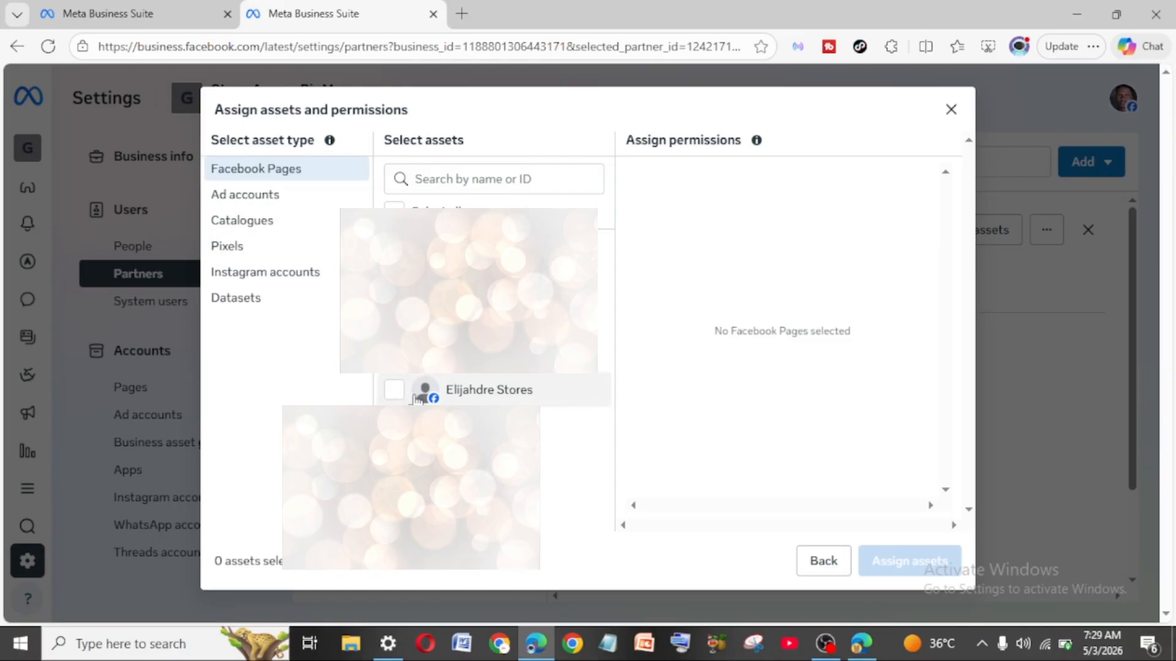
# Select the Elijahdre Stores Facebook Page for the partner and grant full control with Everything (except sensitive actions).
pyautogui.click(393, 392)
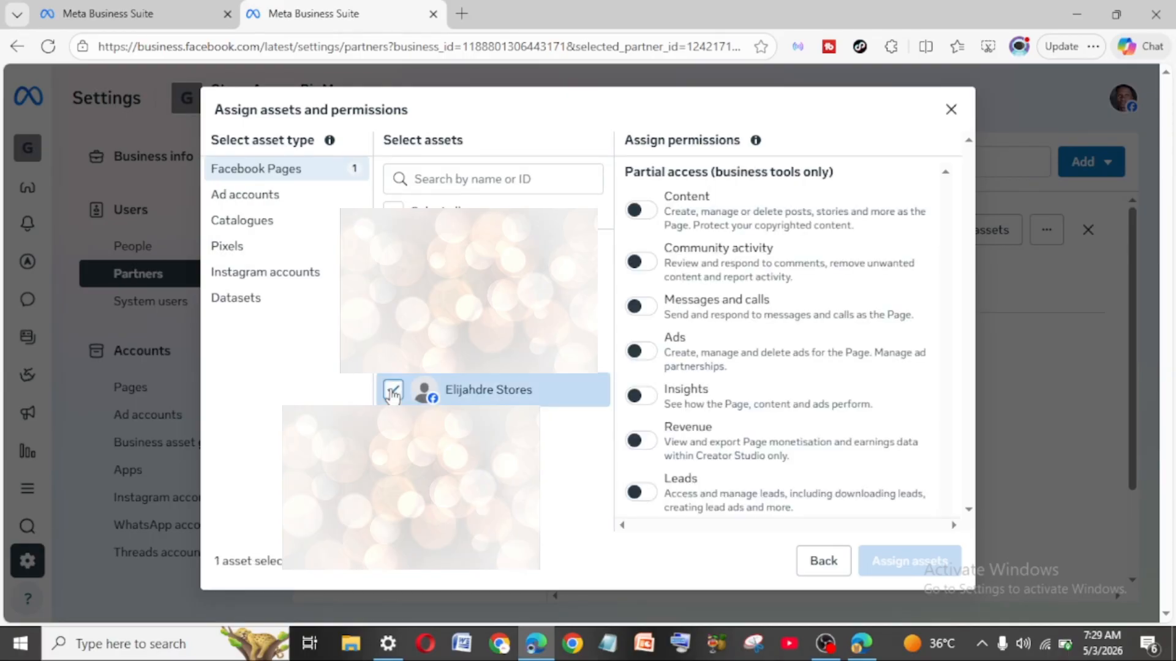
pyautogui.scroll(-5, 638, 408)
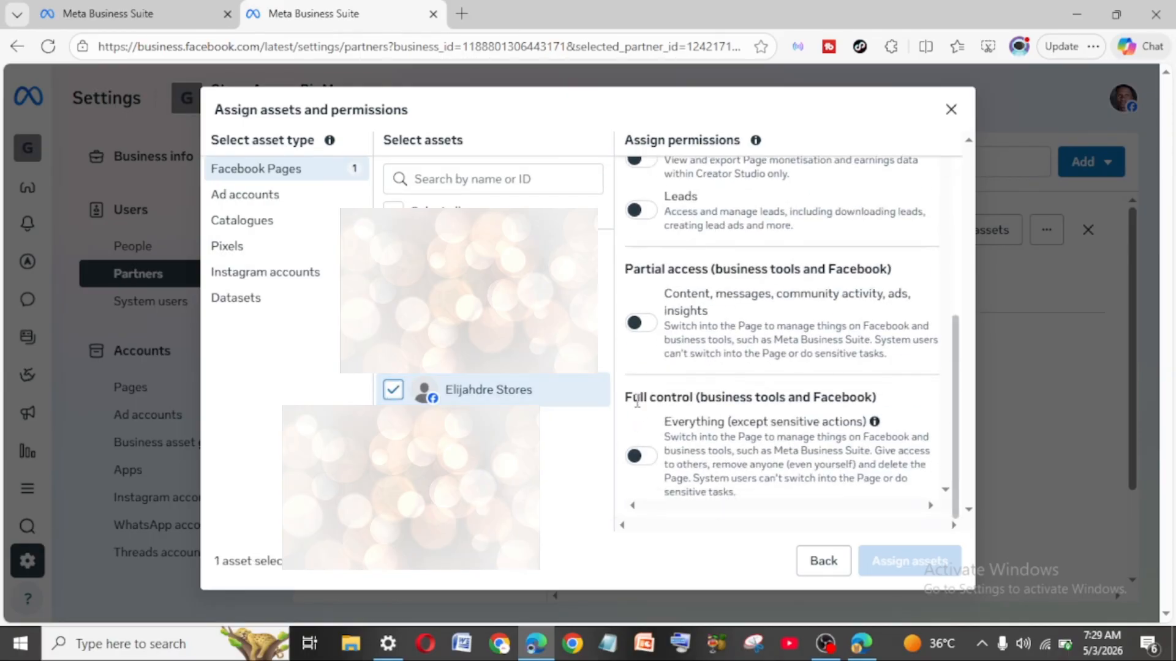
pyautogui.click(637, 455)
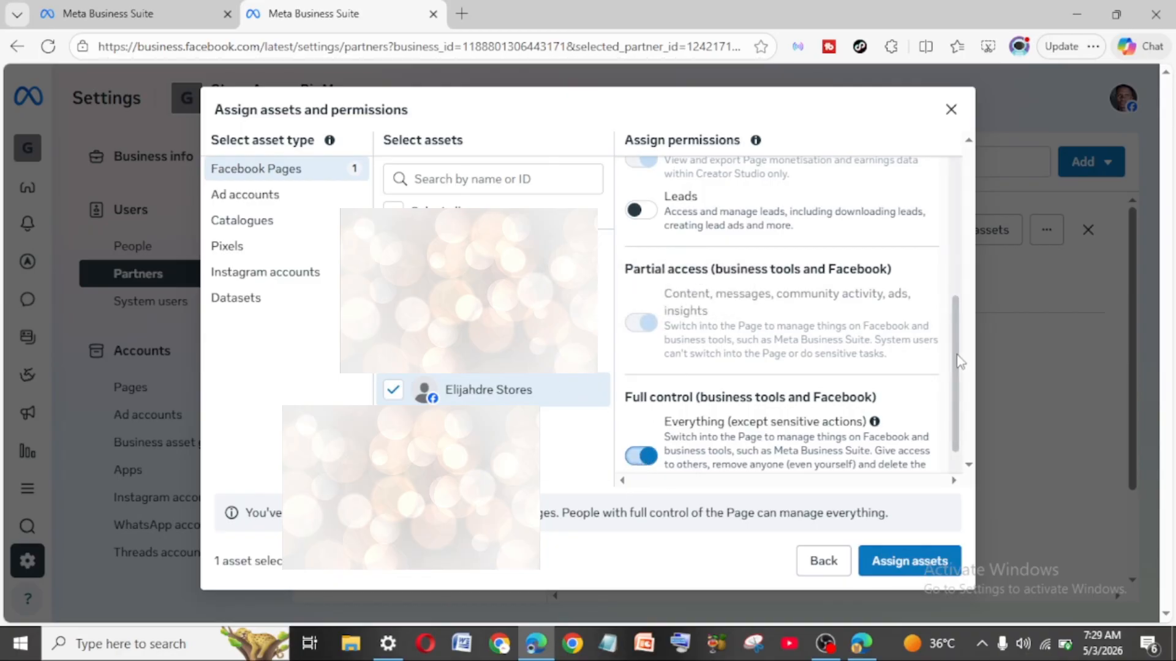
pyautogui.moveTo(959, 361); pyautogui.dragTo(956, 389)
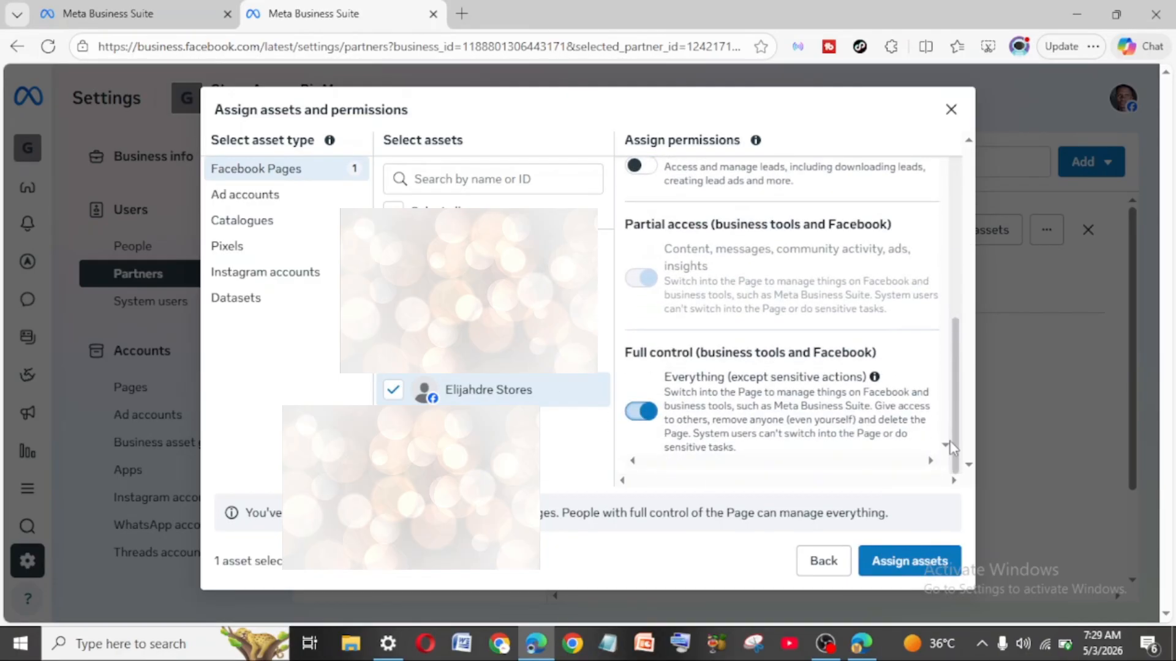
pyautogui.click(639, 418)
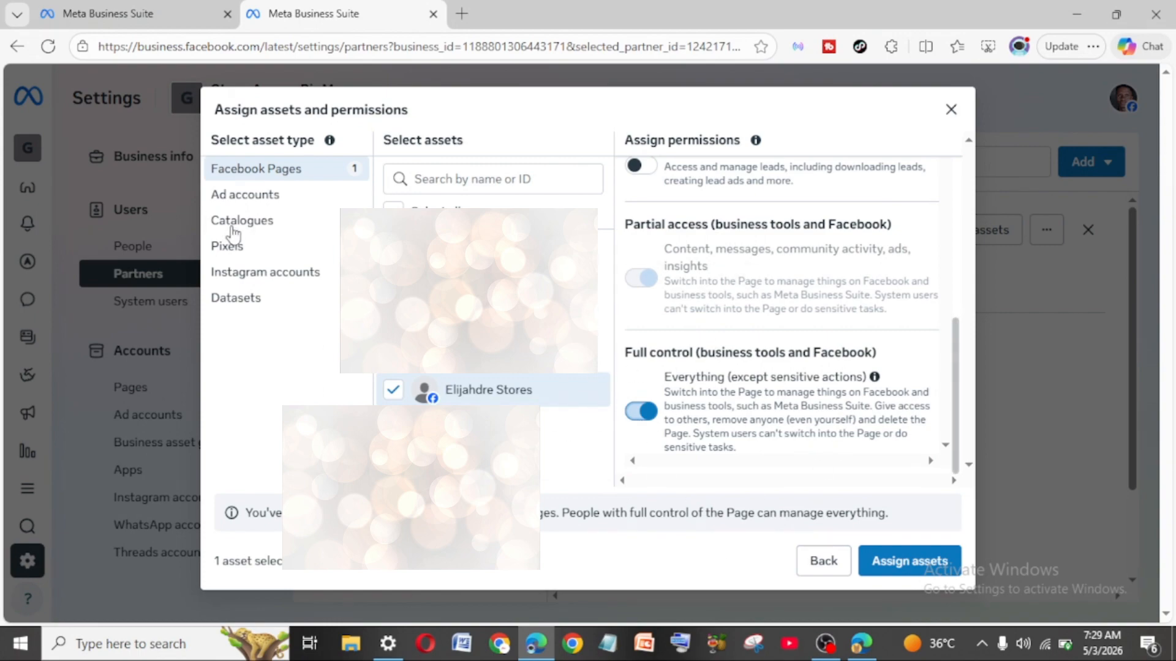
# Select the elijahdre ad account for the partner and grant full control with Manage ad accounts.
pyautogui.click(243, 196)
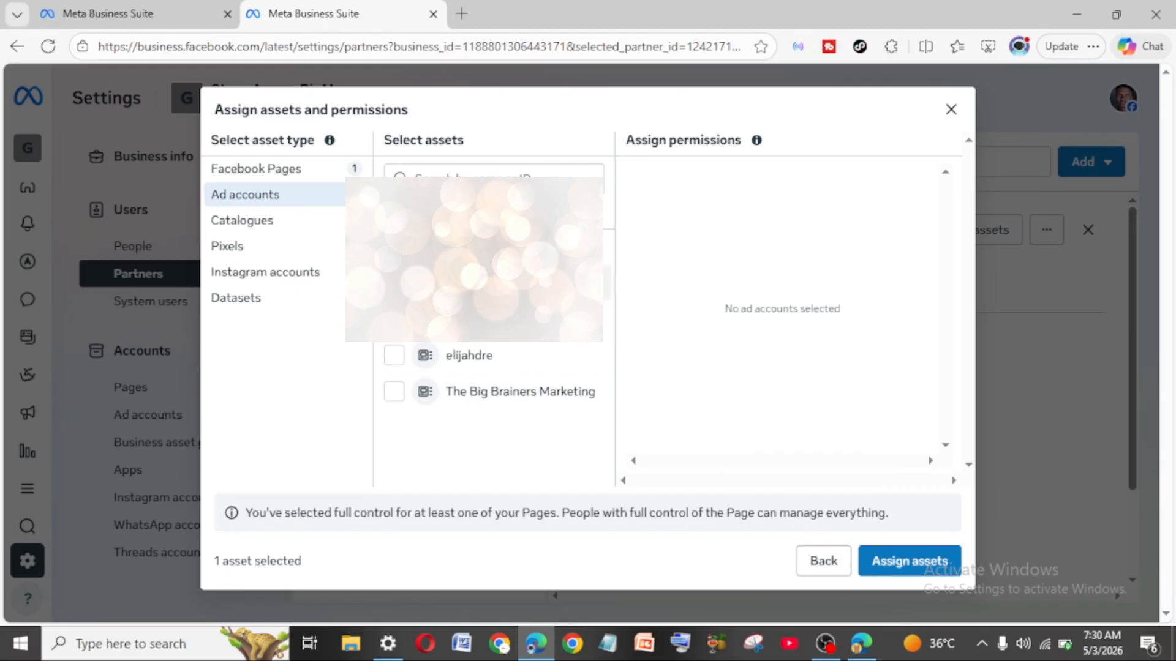
pyautogui.click(392, 357)
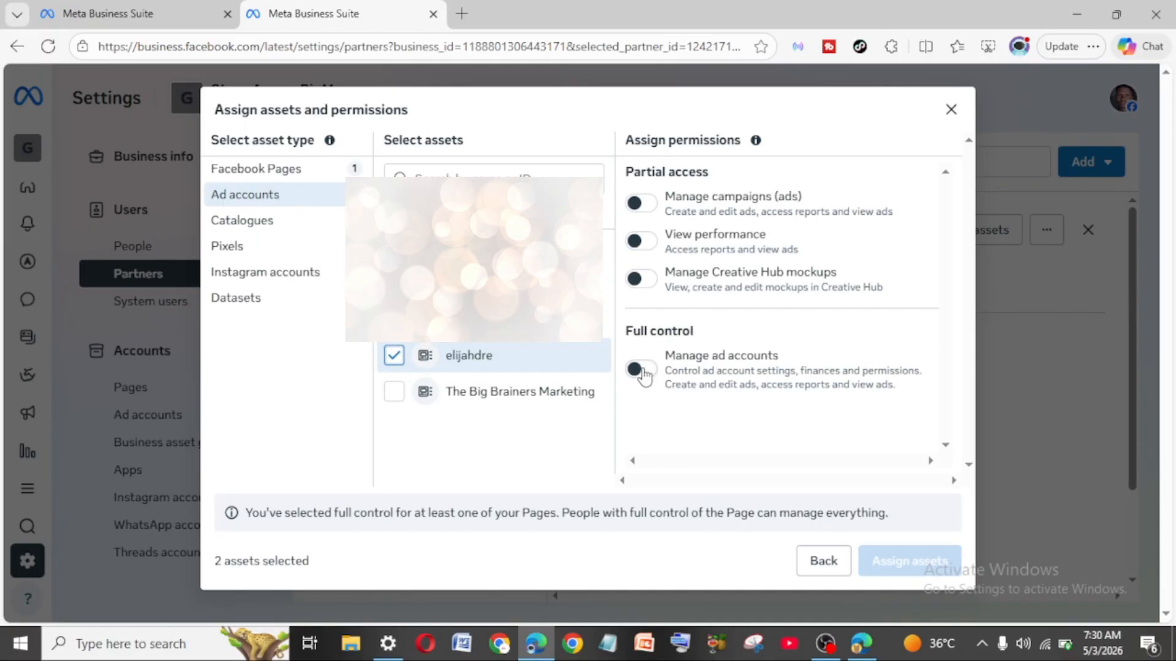
pyautogui.click(641, 370)
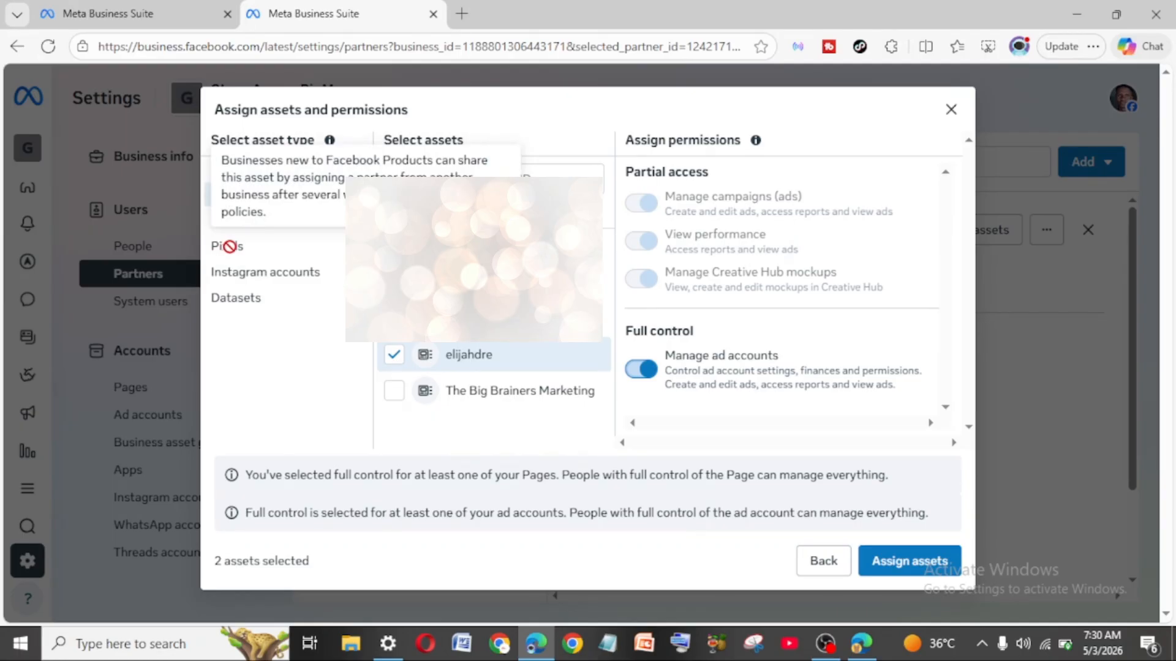
# Select the elijahdre_stores Instagram account for the partner and grant full control with Everything.
pyautogui.click(260, 278)
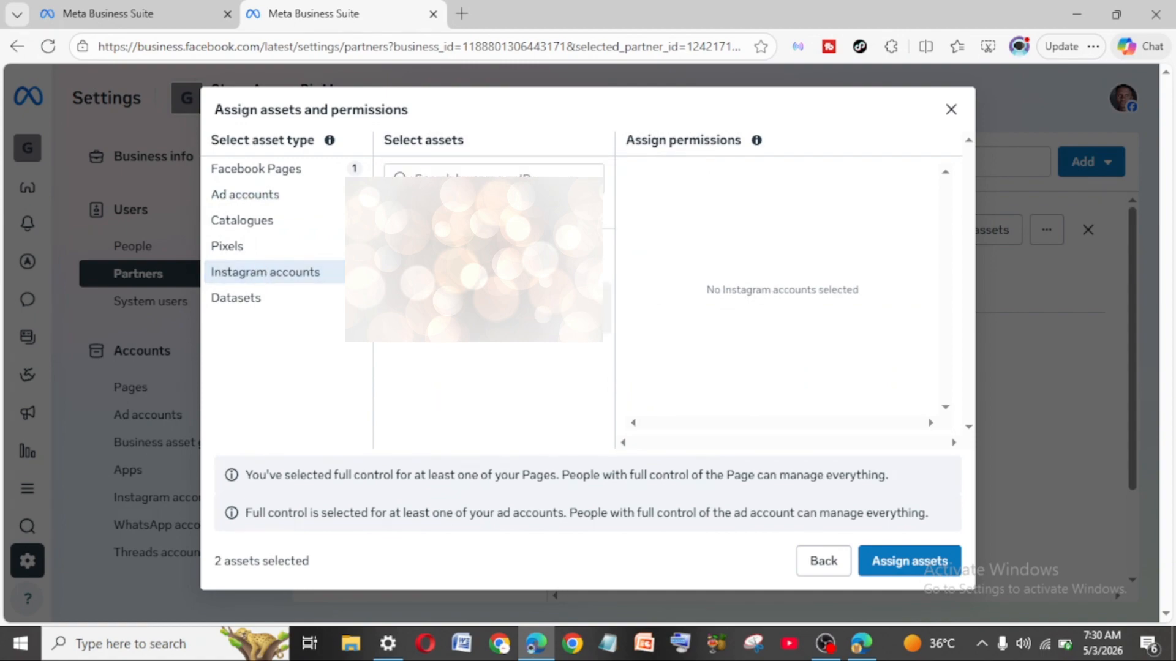
pyautogui.click(483, 307)
pyautogui.scroll(-1, 713, 422)
pyautogui.scroll(-2, 712, 426)
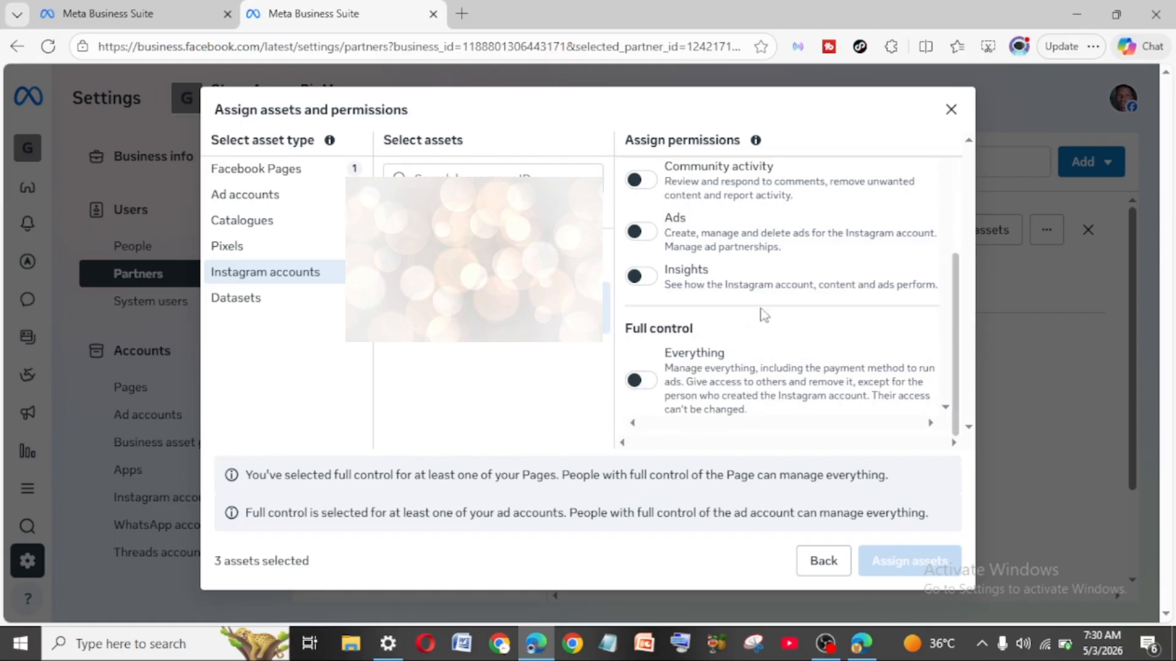
pyautogui.click(635, 382)
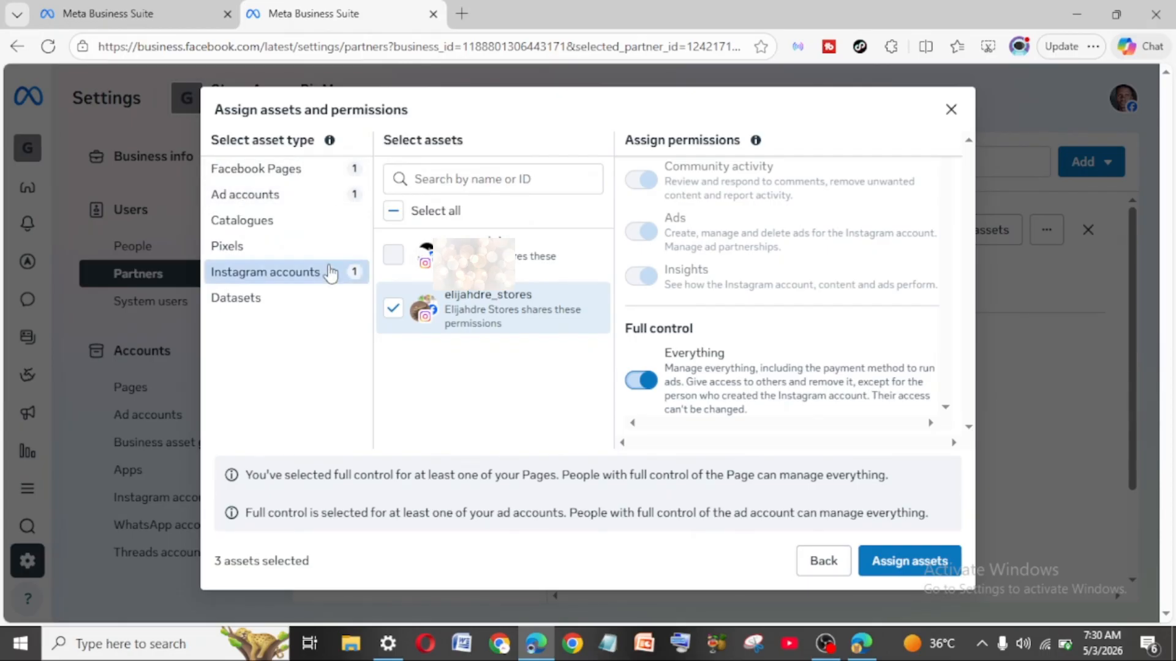
pyautogui.moveTo(263, 245)
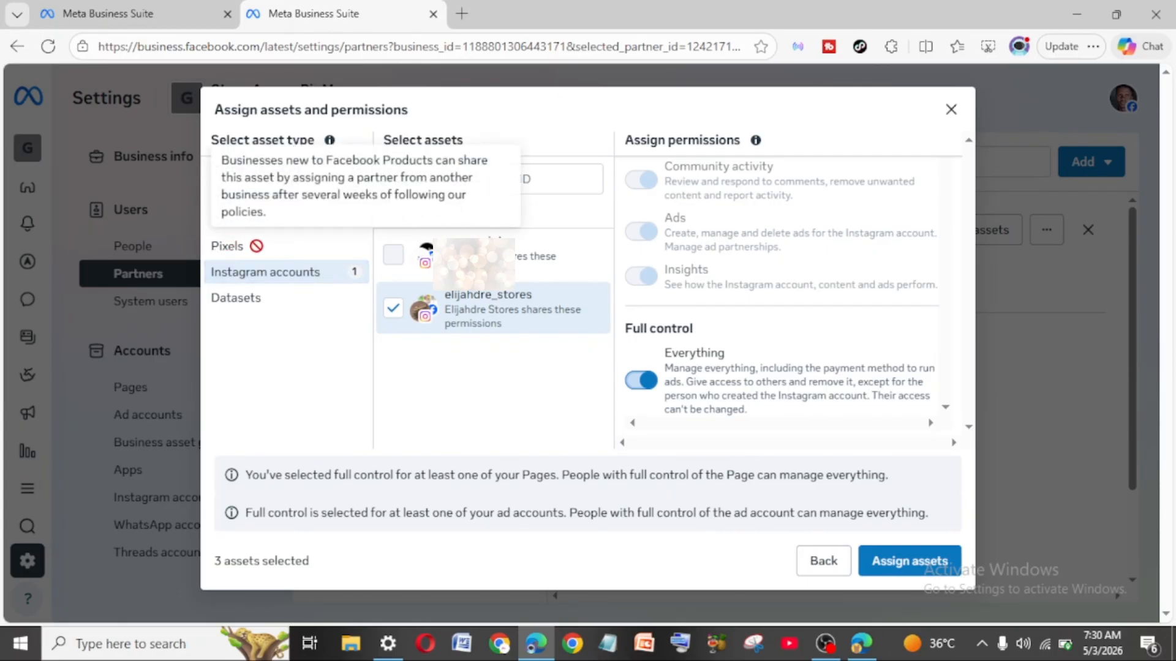
# Try to assign the selected Page, ad account and Instagram account to the partner, and close the assignment dialog.
pyautogui.click(928, 571)
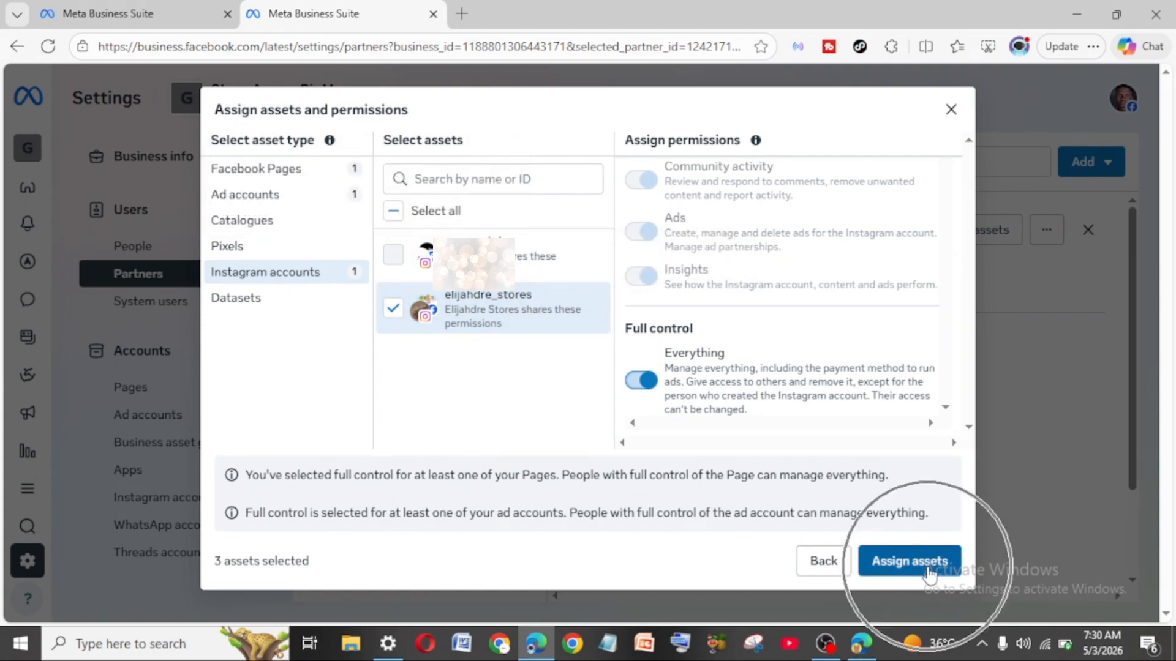
pyautogui.click(928, 570)
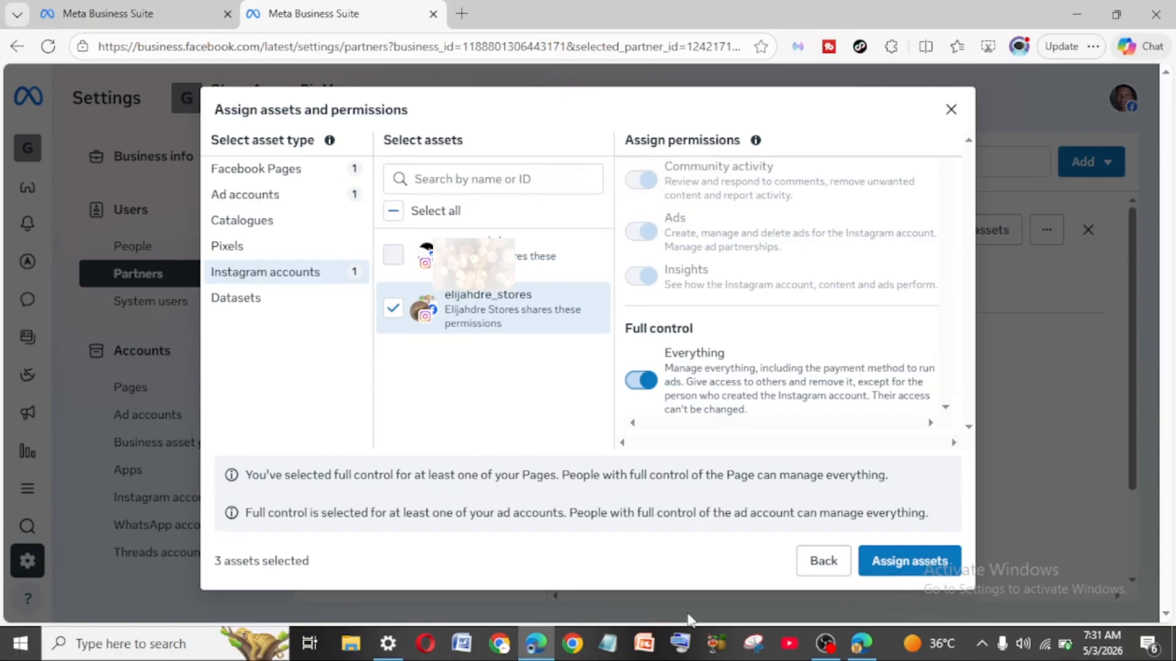
pyautogui.click(940, 569)
pyautogui.click(940, 569)
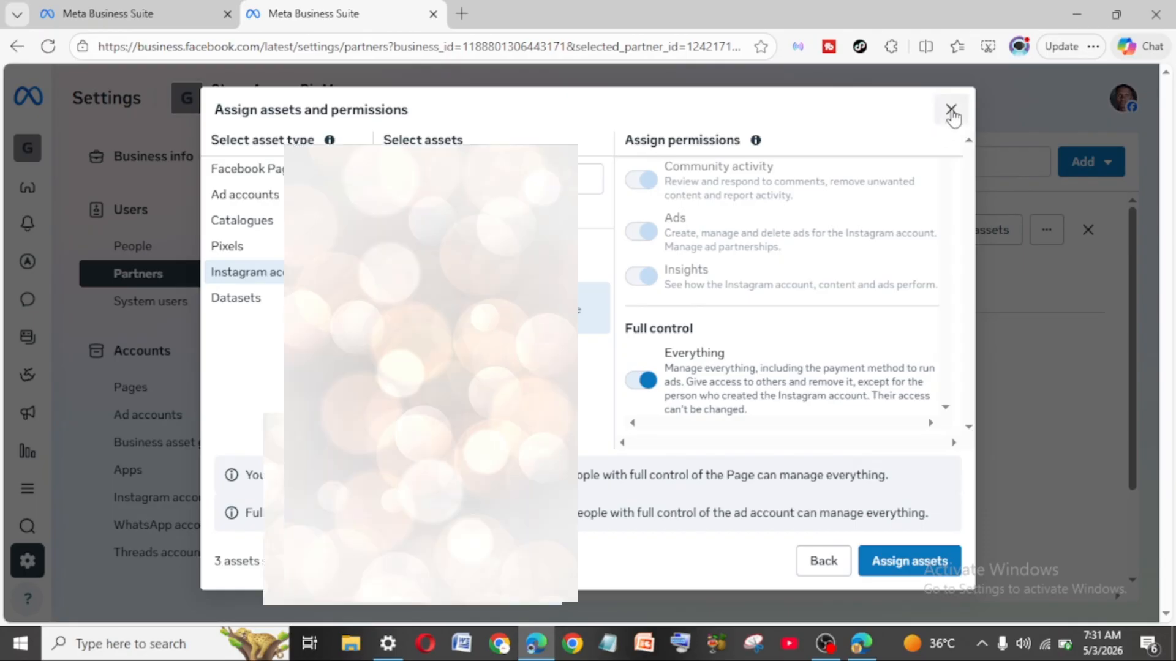
pyautogui.click(950, 111)
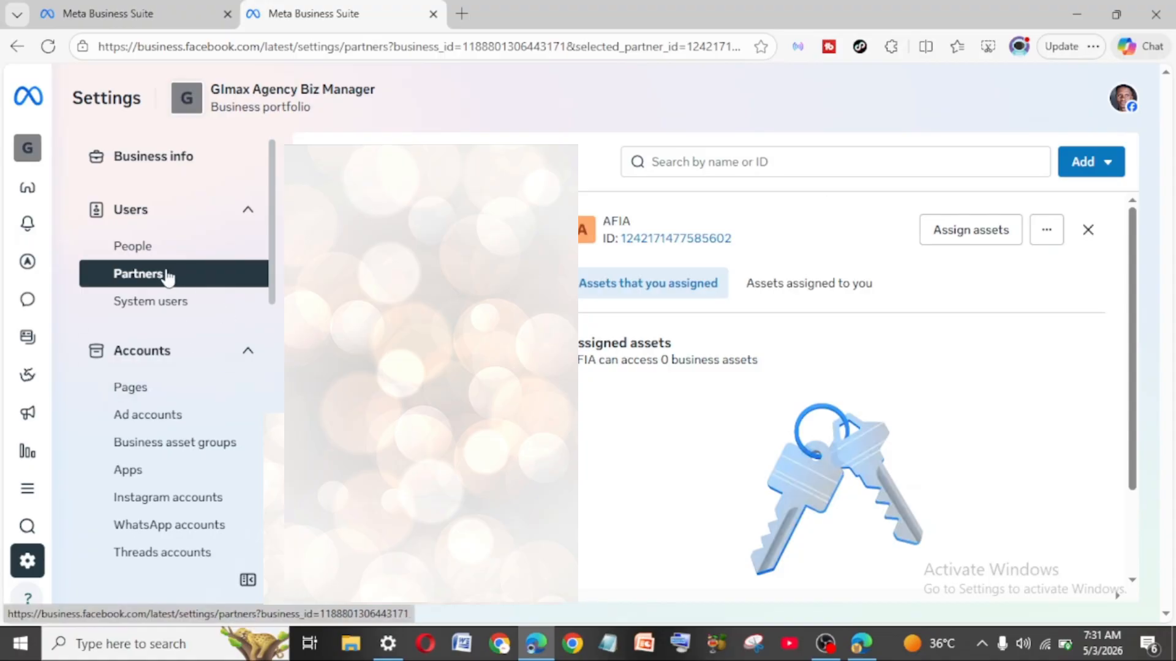
# Return to the partners list and start adding a partner with asset access again, using the copied business ID.
pyautogui.click(190, 385)
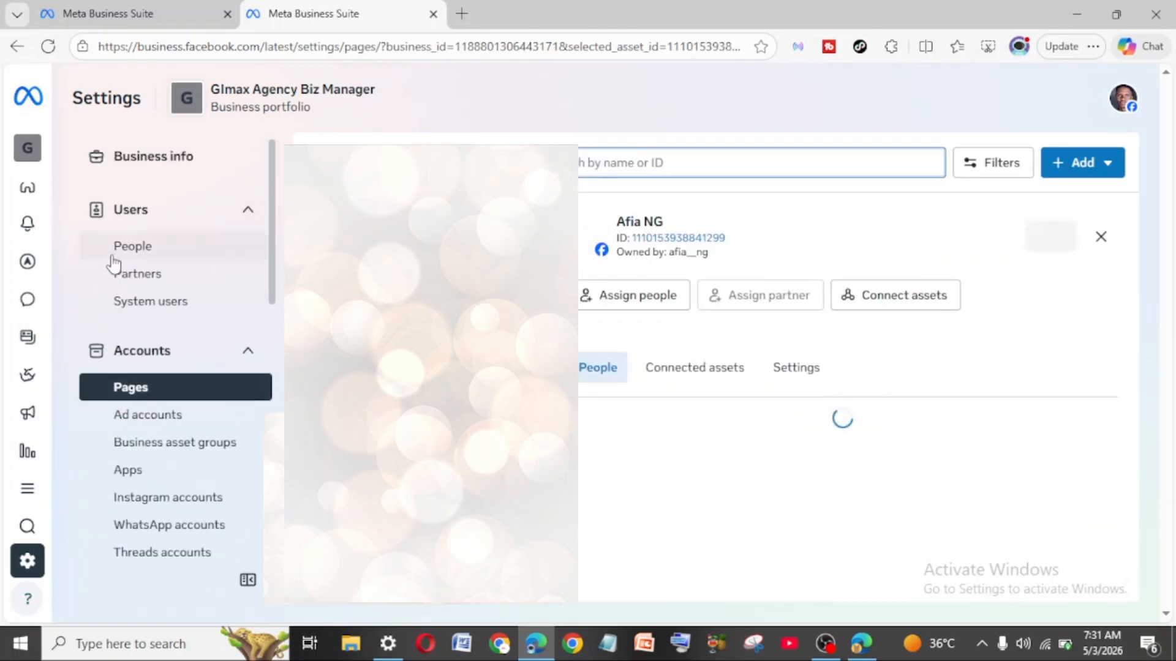
pyautogui.click(144, 281)
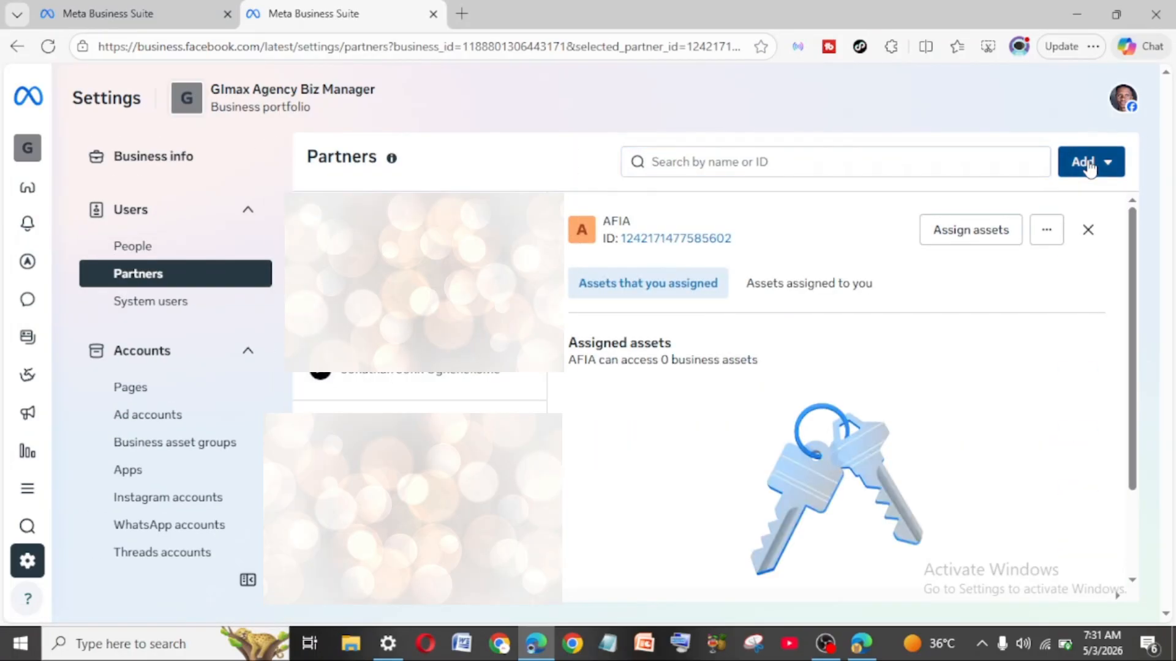
pyautogui.click(1089, 164)
pyautogui.click(989, 230)
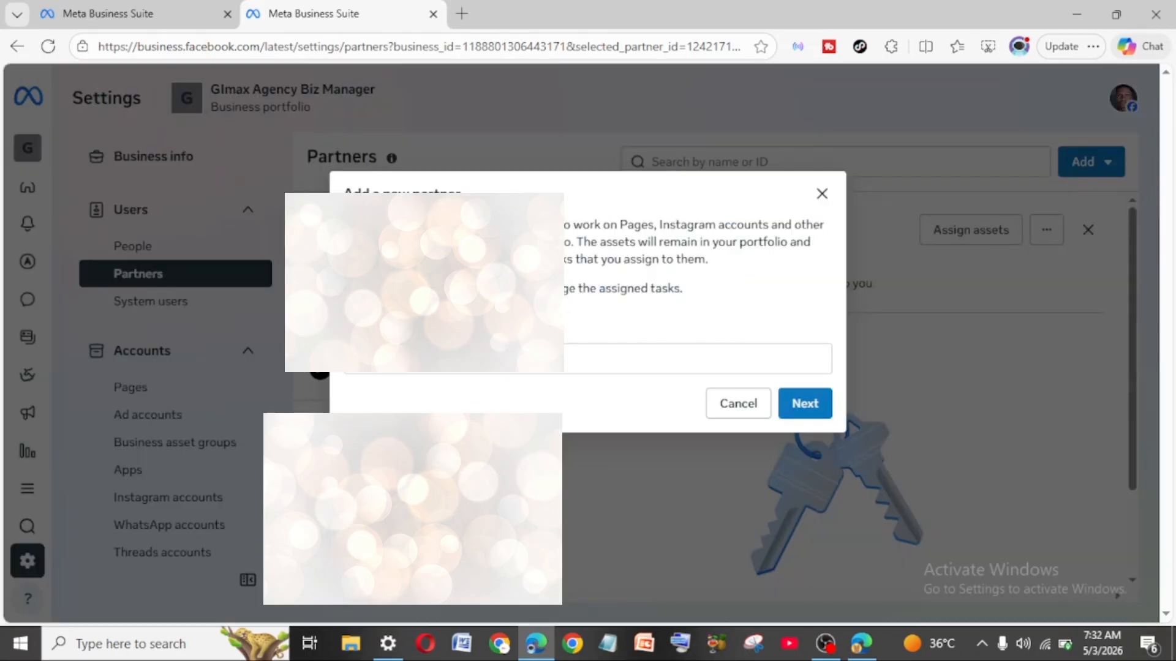
pyautogui.click(520, 366)
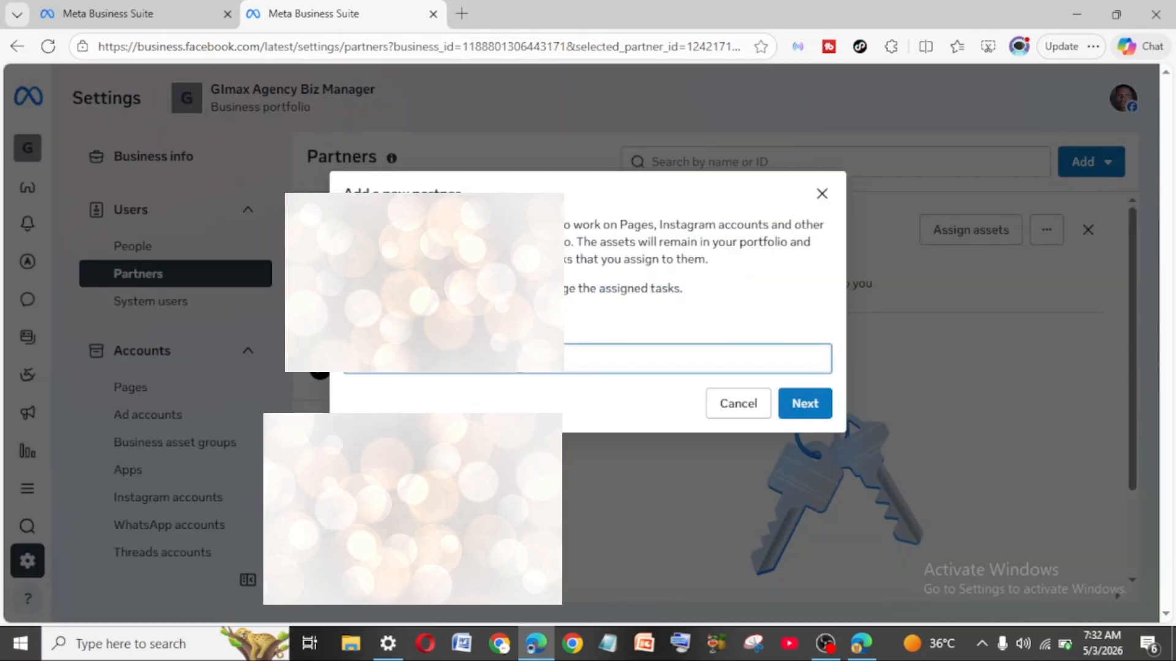
pyautogui.click(818, 403)
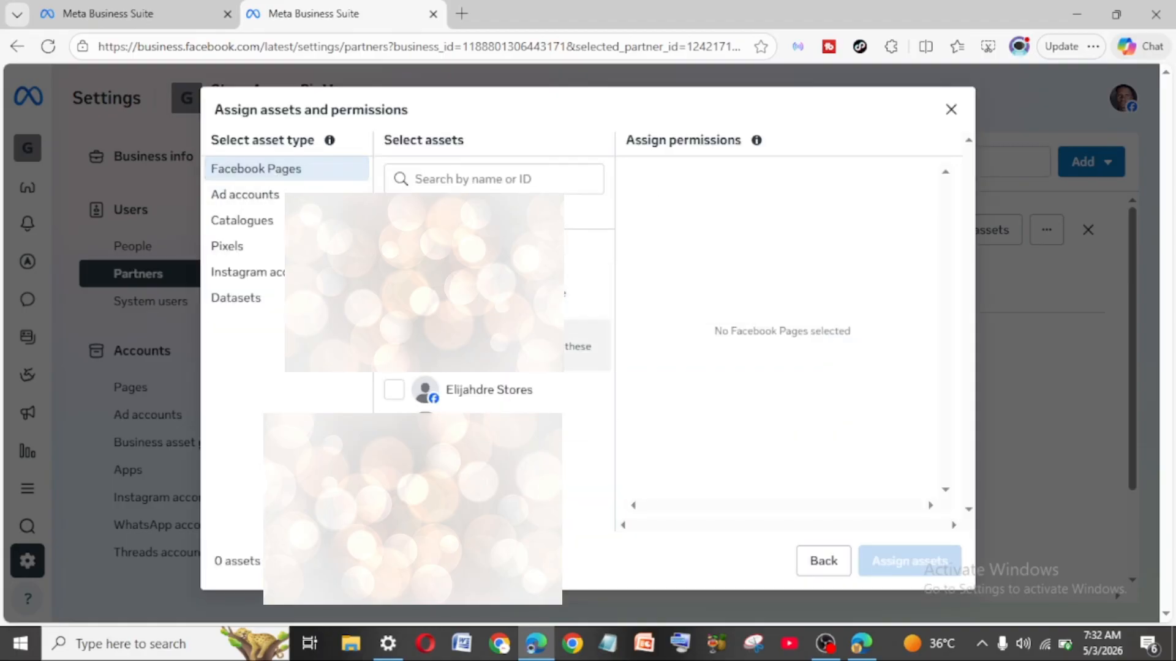
# Select the elijahdre ad account with full control through Manage ad accounts, and close the dialog without assigning it.
pyautogui.click(238, 197)
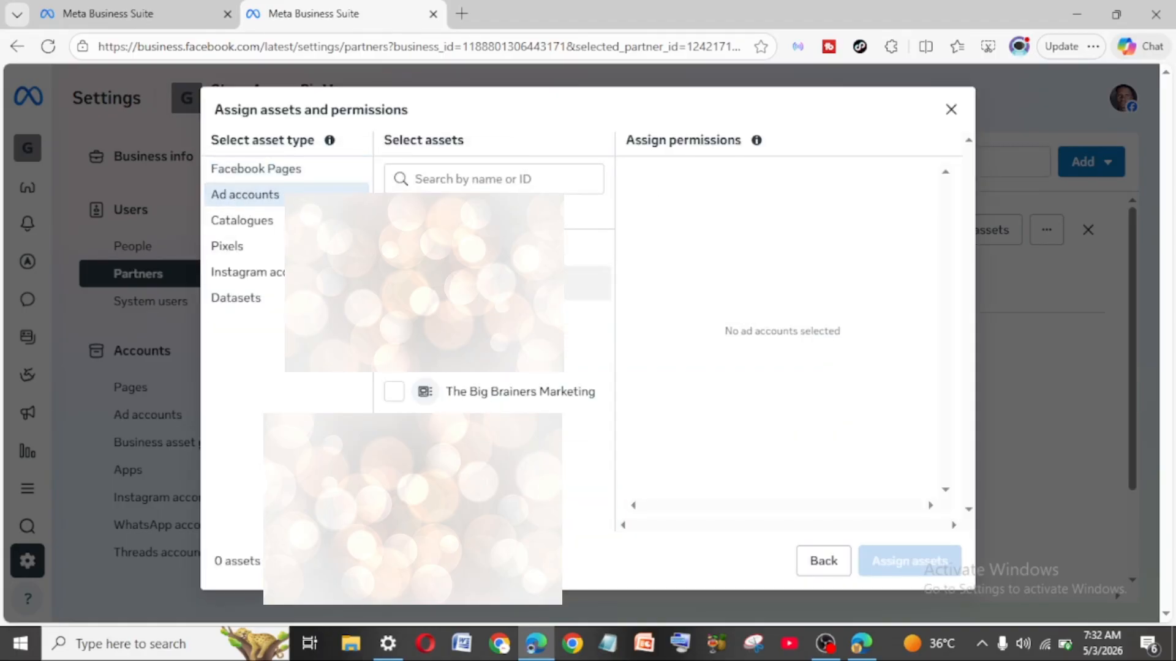
pyautogui.click(587, 355)
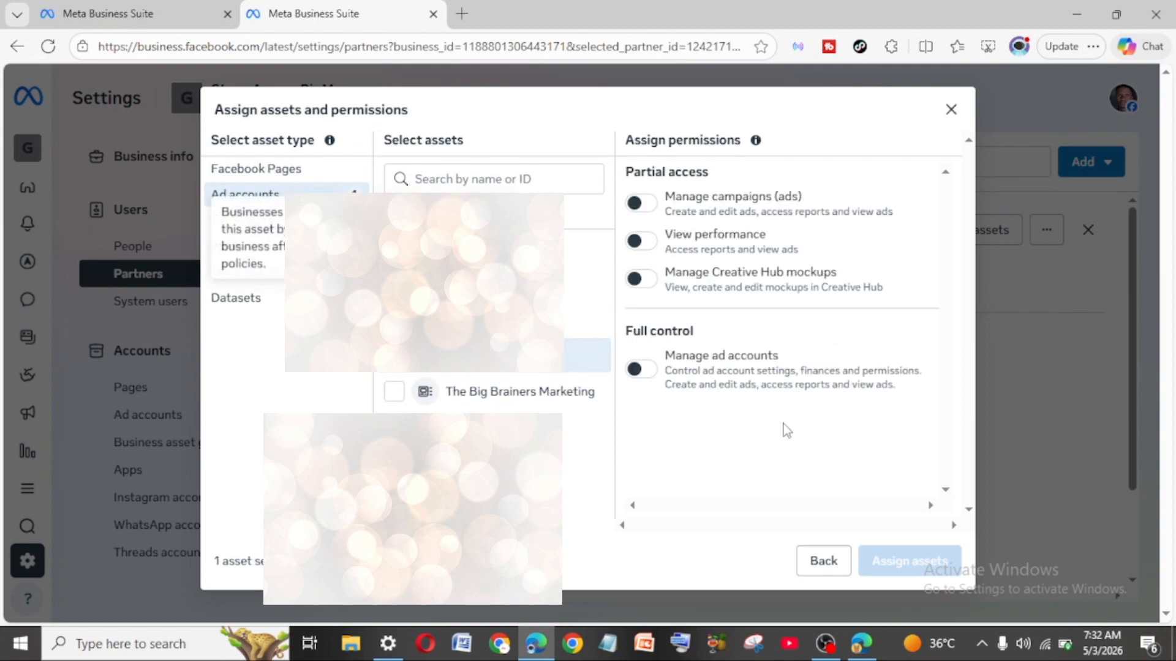
pyautogui.click(636, 370)
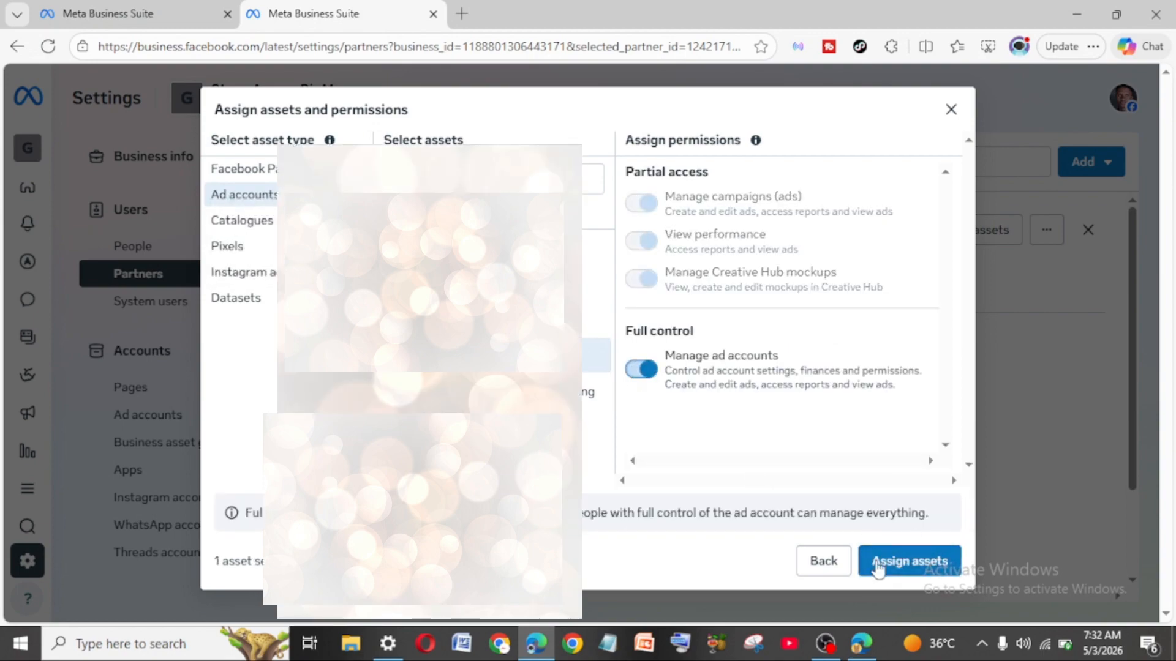
pyautogui.click(951, 112)
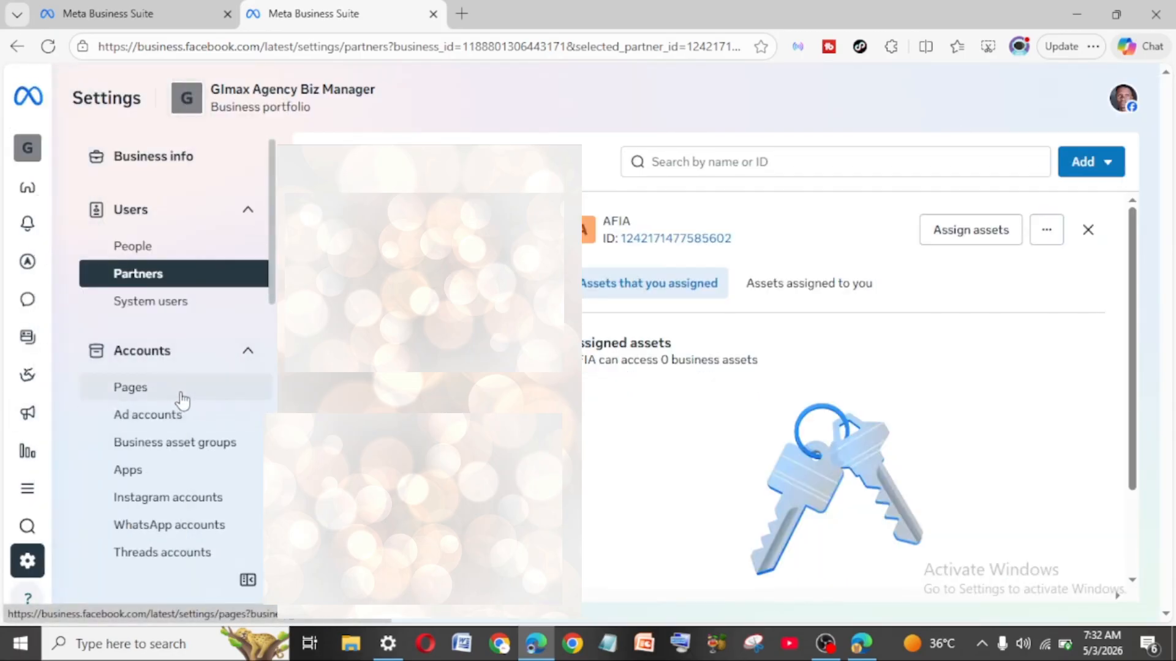
# Open the portfolio's Pages, view the options for adding a Page, and check the partner assignment availability of the Elijahdre Stores Page.
pyautogui.click(143, 392)
pyautogui.click(1095, 174)
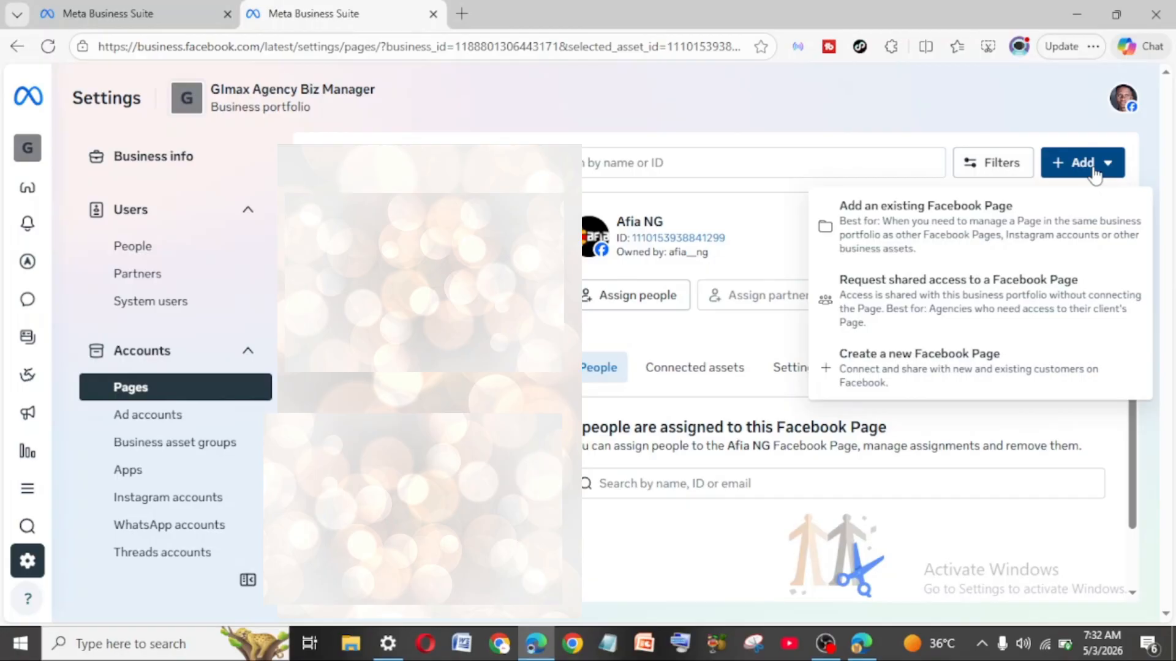
pyautogui.click(1094, 173)
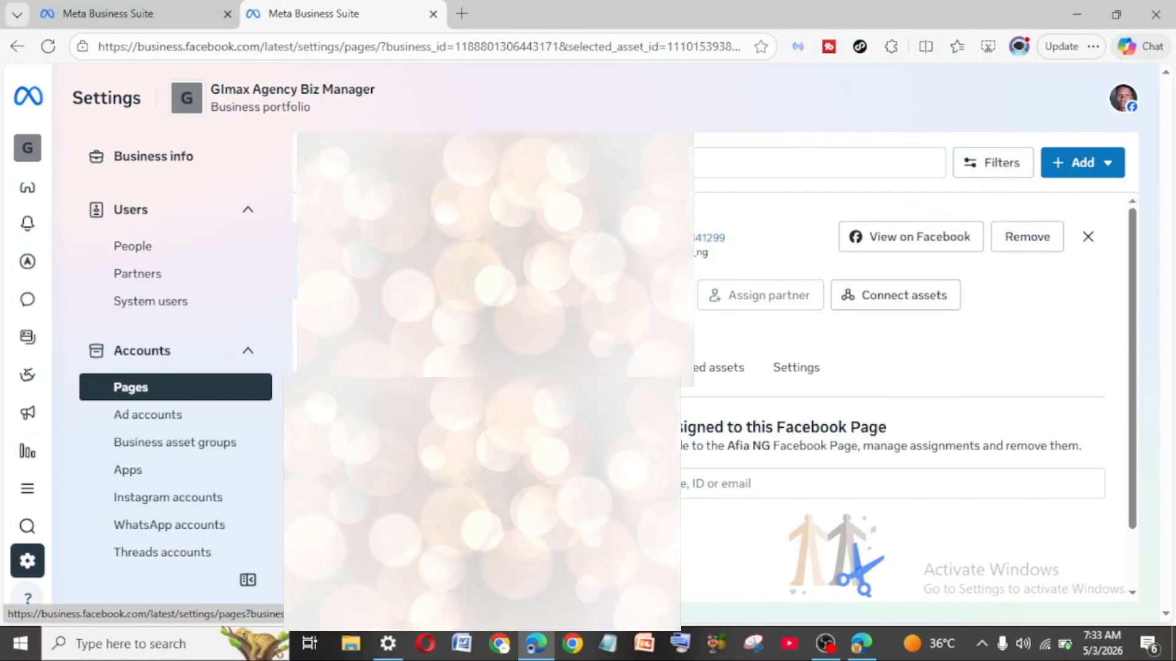
pyautogui.click(423, 335)
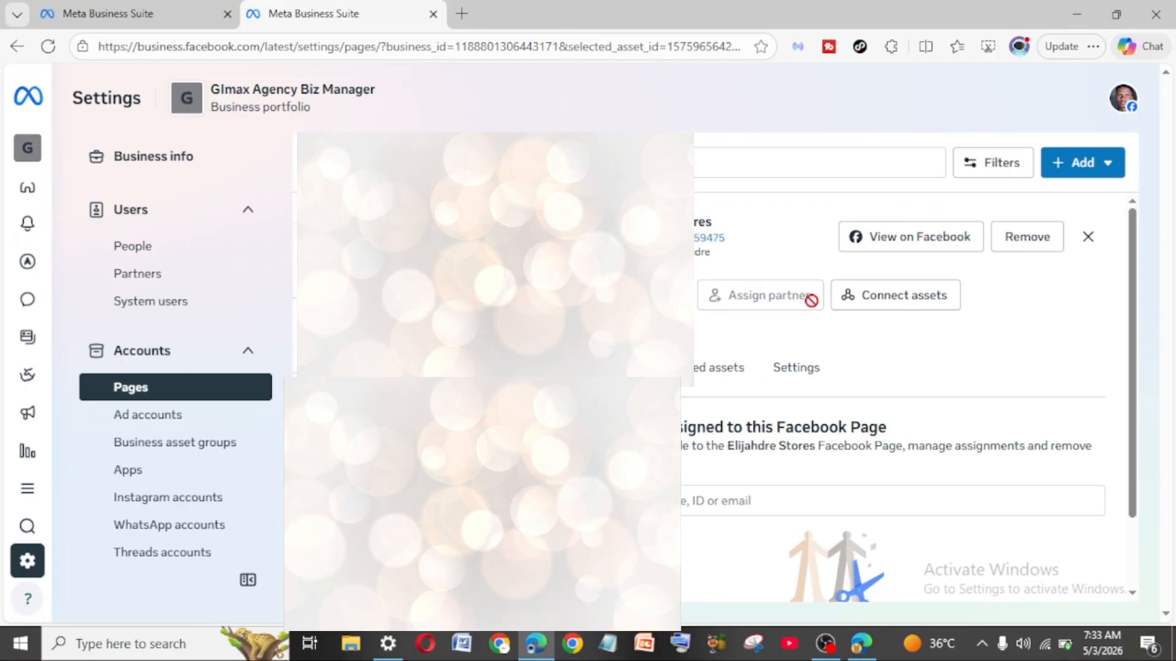
pyautogui.moveTo(816, 290)
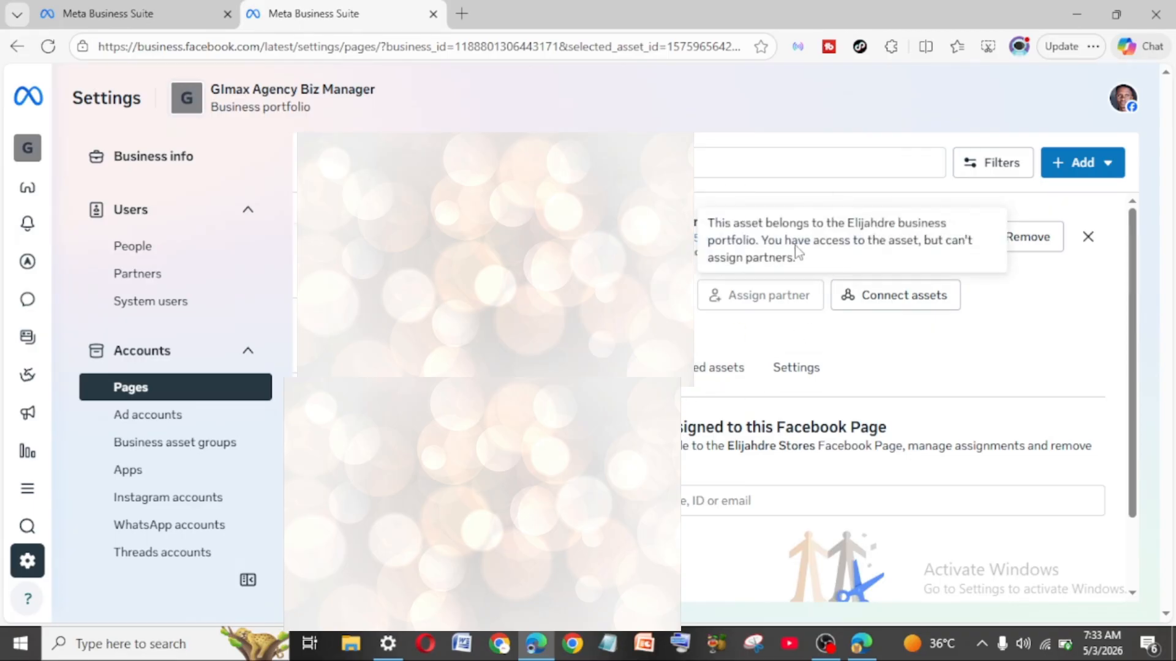
# View the portfolio's ad accounts and check which business portfolio is selected in the portfolio list.
pyautogui.click(157, 421)
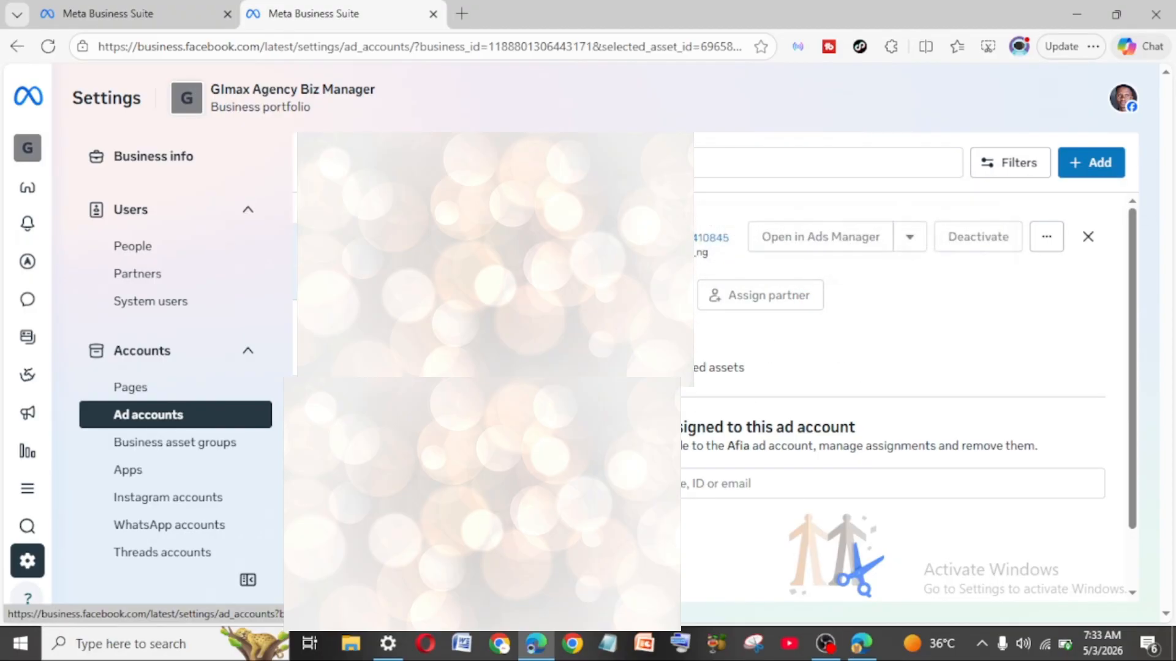
pyautogui.moveTo(2, 528)
pyautogui.moveTo(27, 156)
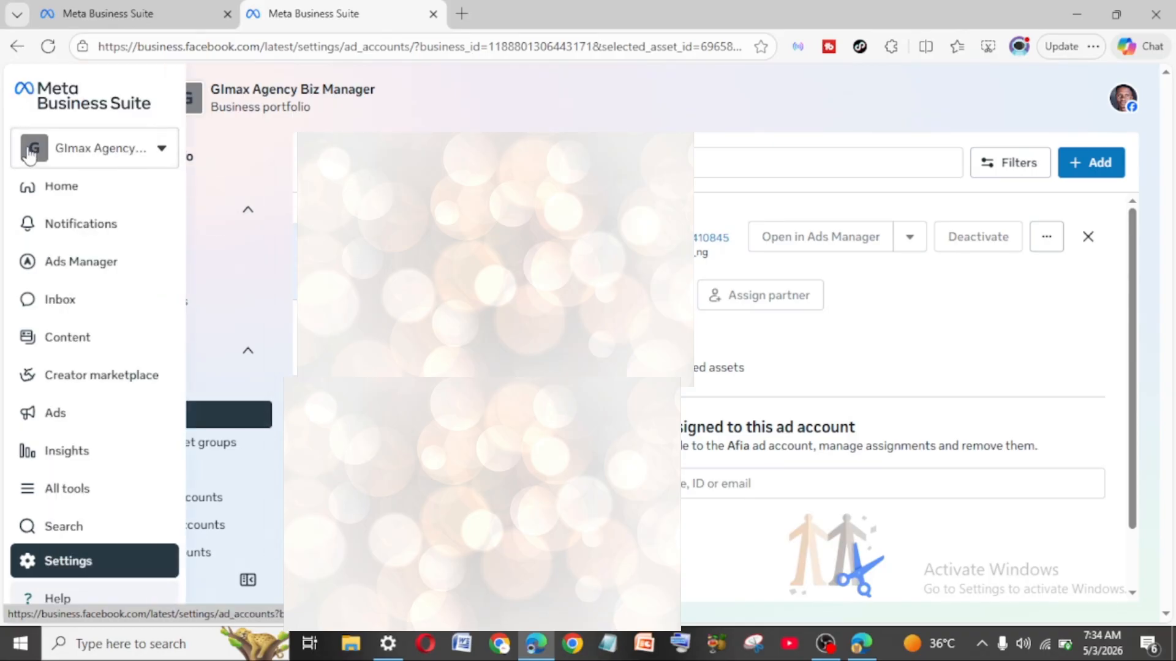
pyautogui.click(163, 149)
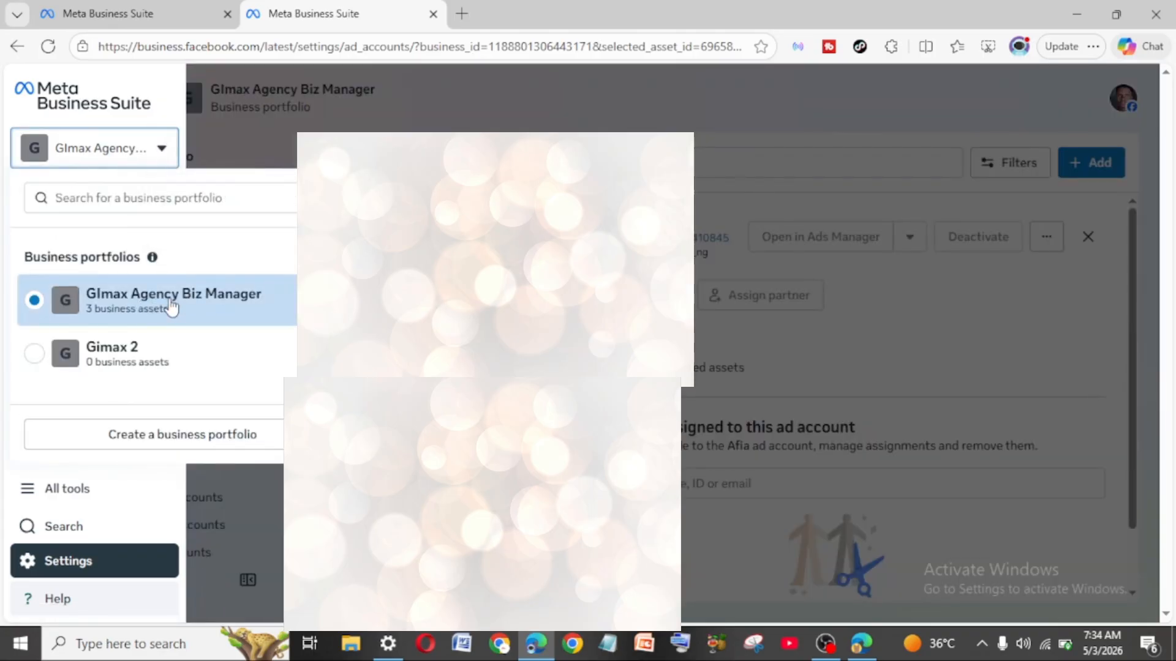
pyautogui.tripleClick(209, 306)
pyautogui.click(209, 306)
pyautogui.click(423, 298)
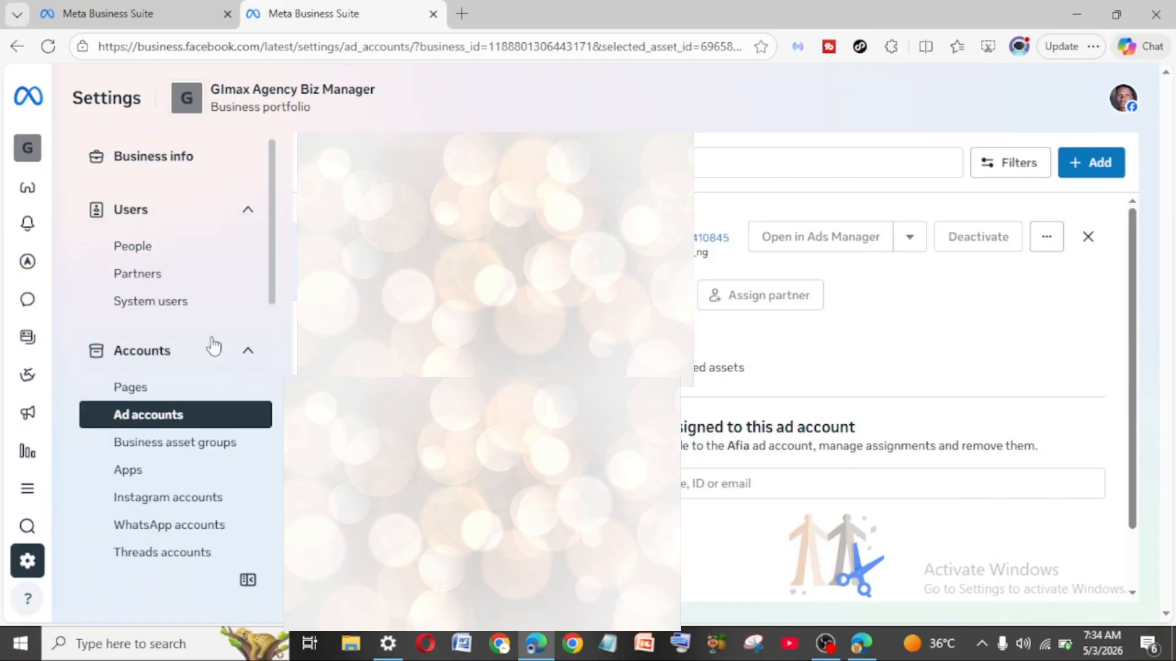
# Return to the ad accounts list and open the details of the Afia ad account.
pyautogui.click(153, 421)
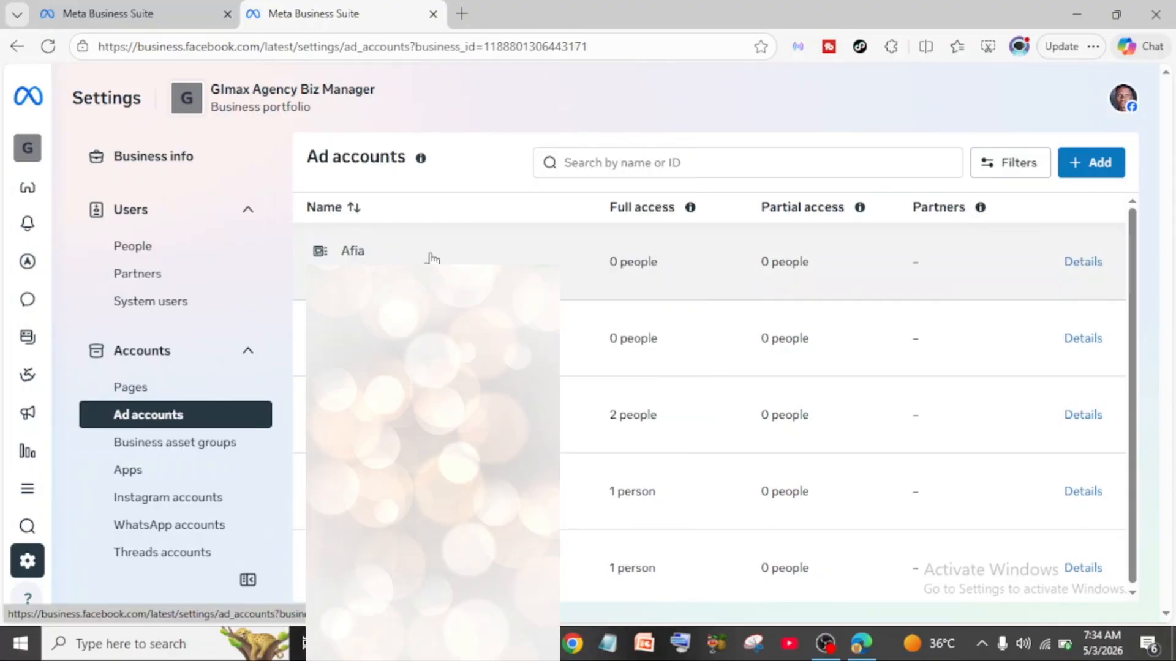
pyautogui.click(556, 266)
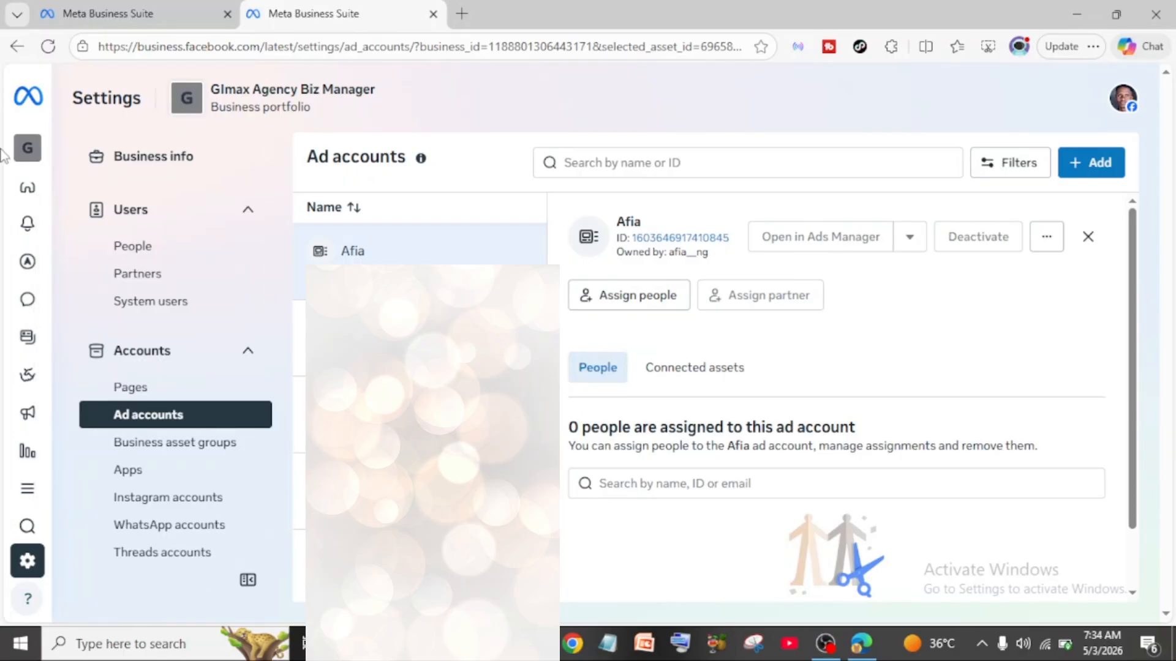
pyautogui.moveTo(6, 156)
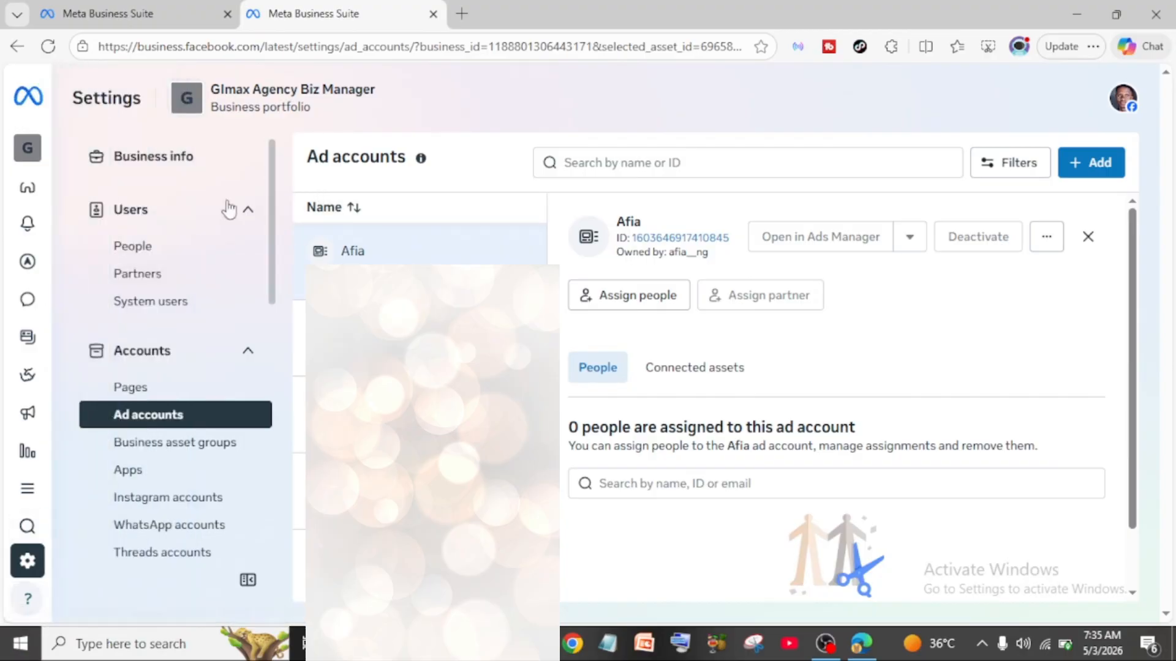
pyautogui.click(147, 418)
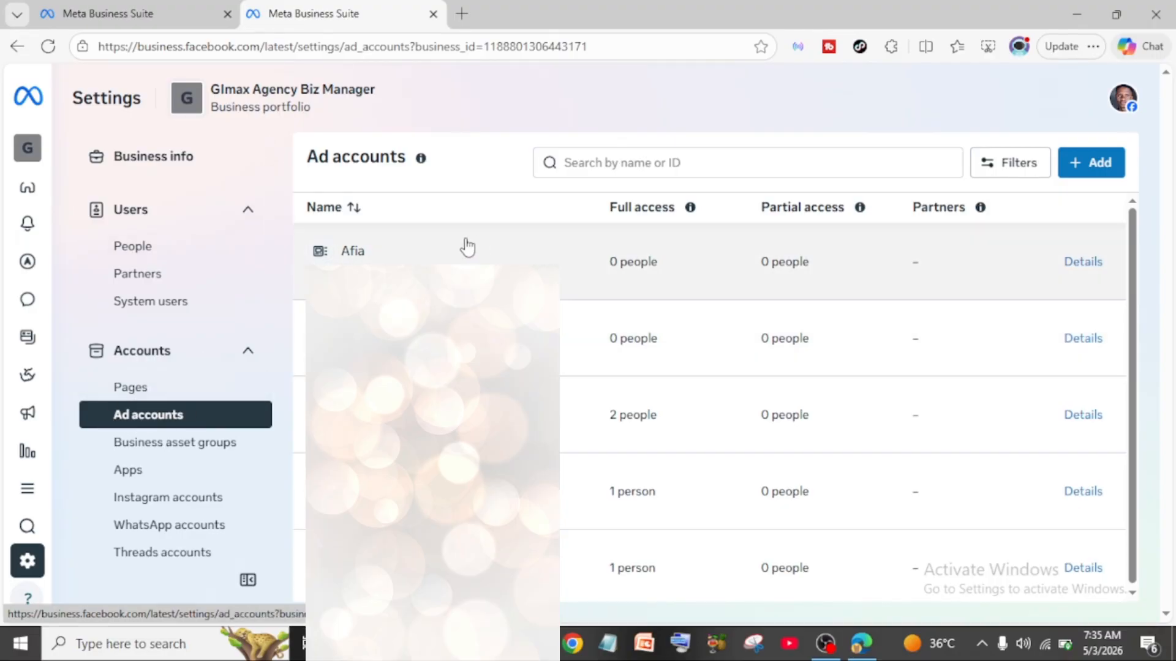
pyautogui.click(465, 247)
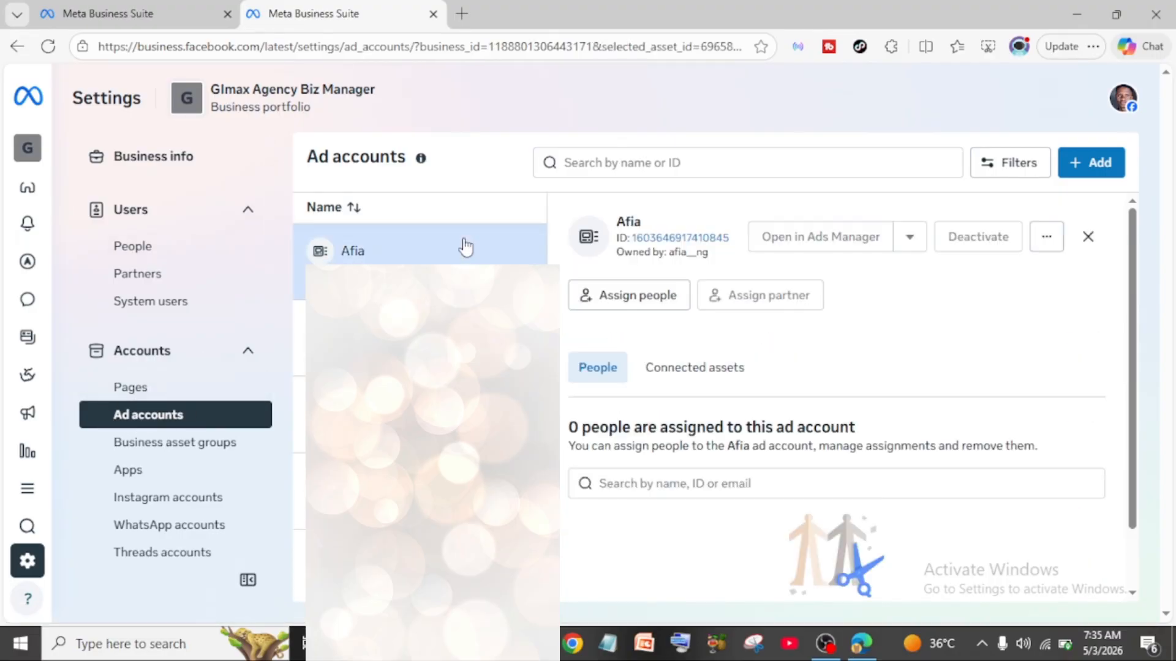
# Assign your own user to the Afia ad account with full control through Manage ad accounts, and finish the assignment.
pyautogui.click(633, 296)
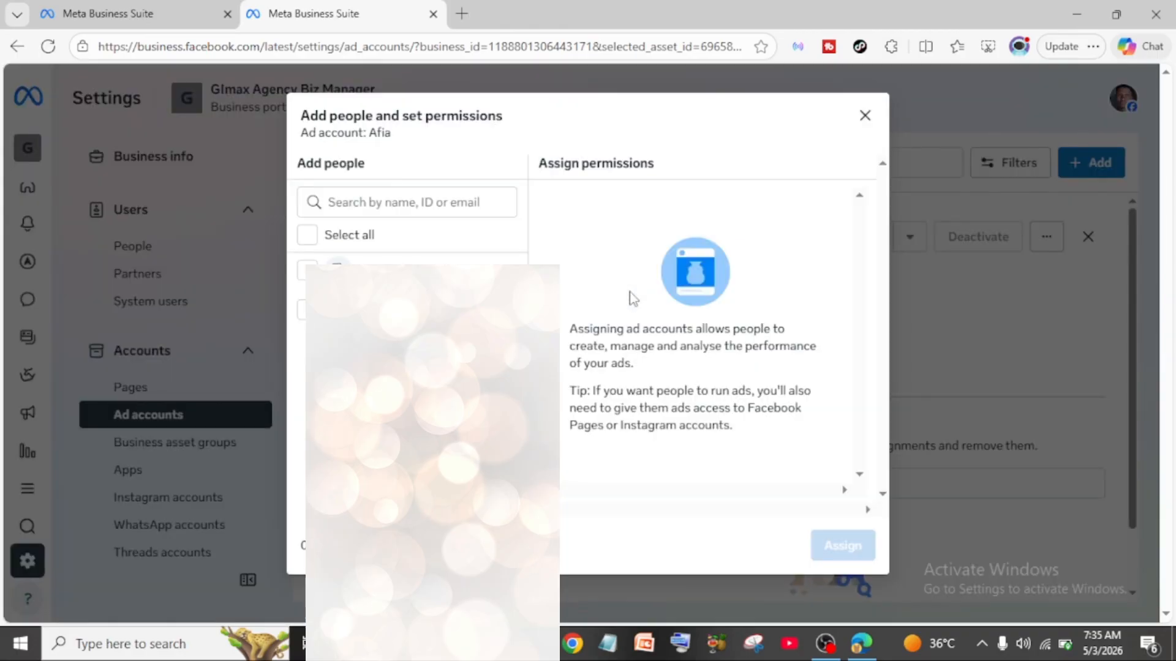
pyautogui.click(307, 270)
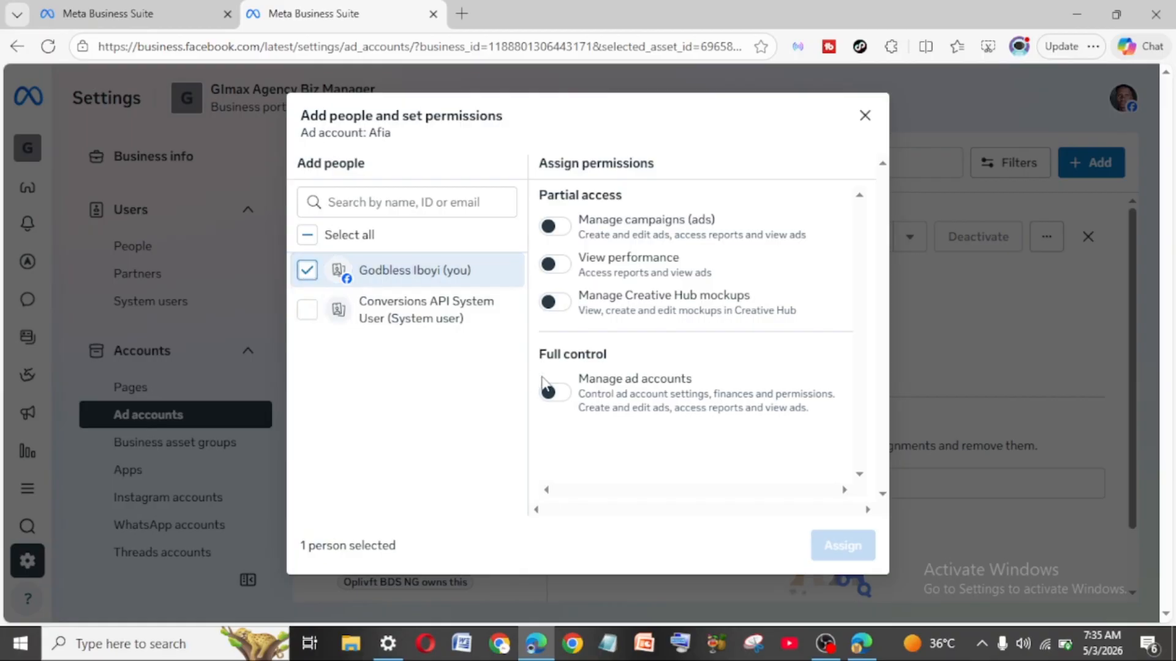
pyautogui.click(550, 397)
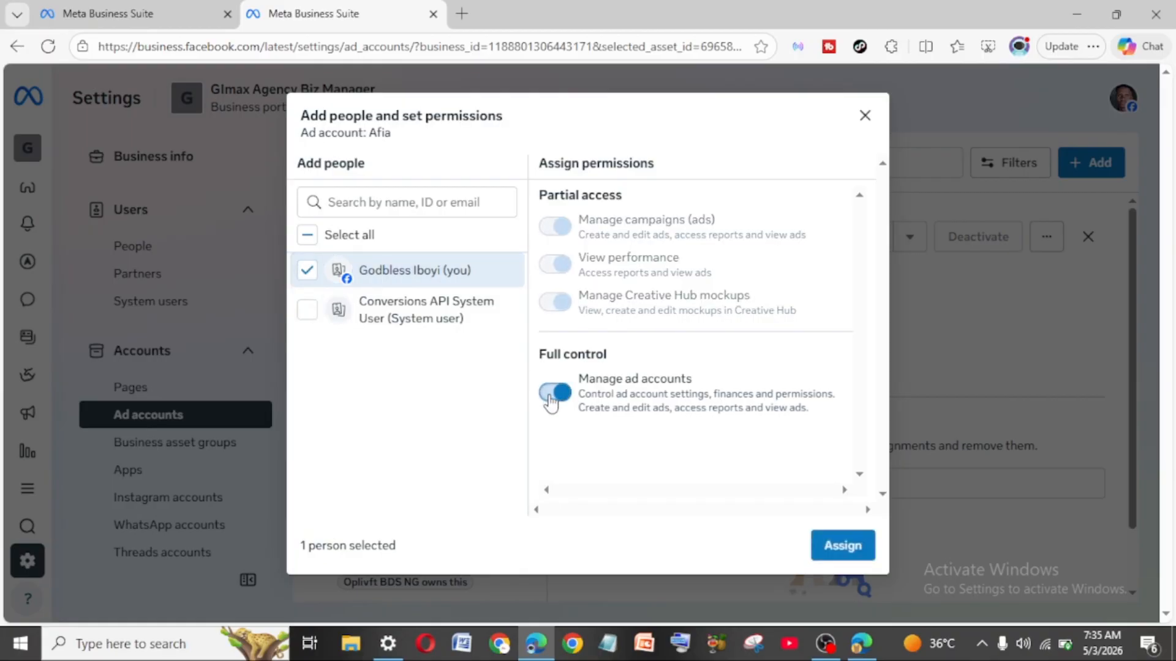
pyautogui.click(854, 541)
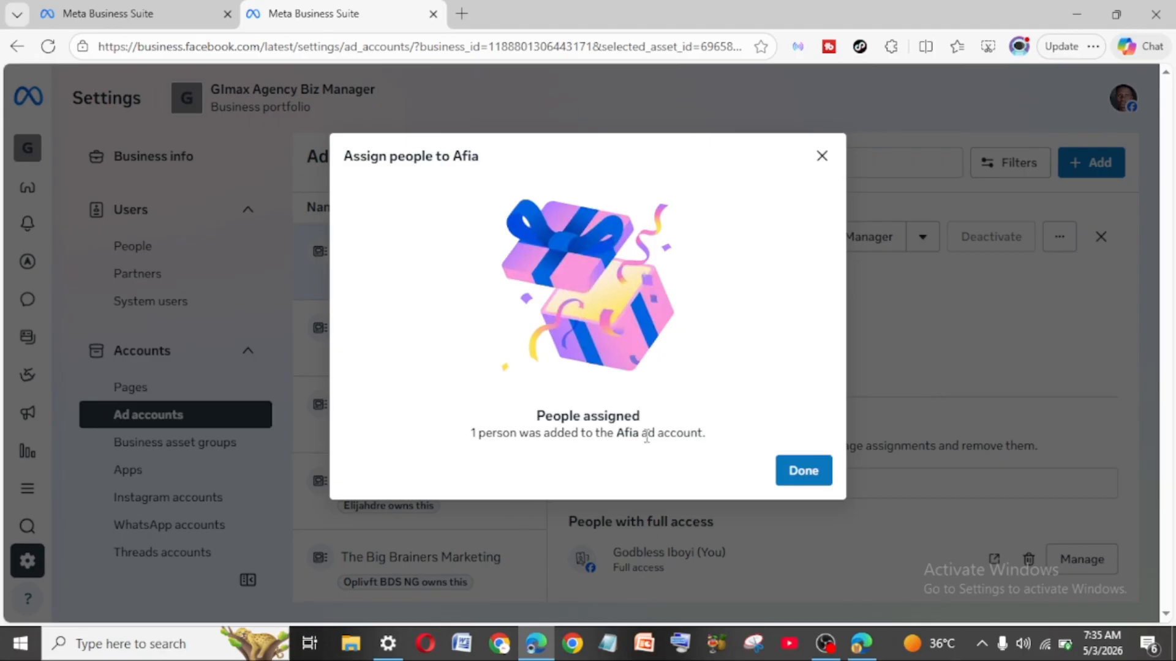
pyautogui.click(802, 471)
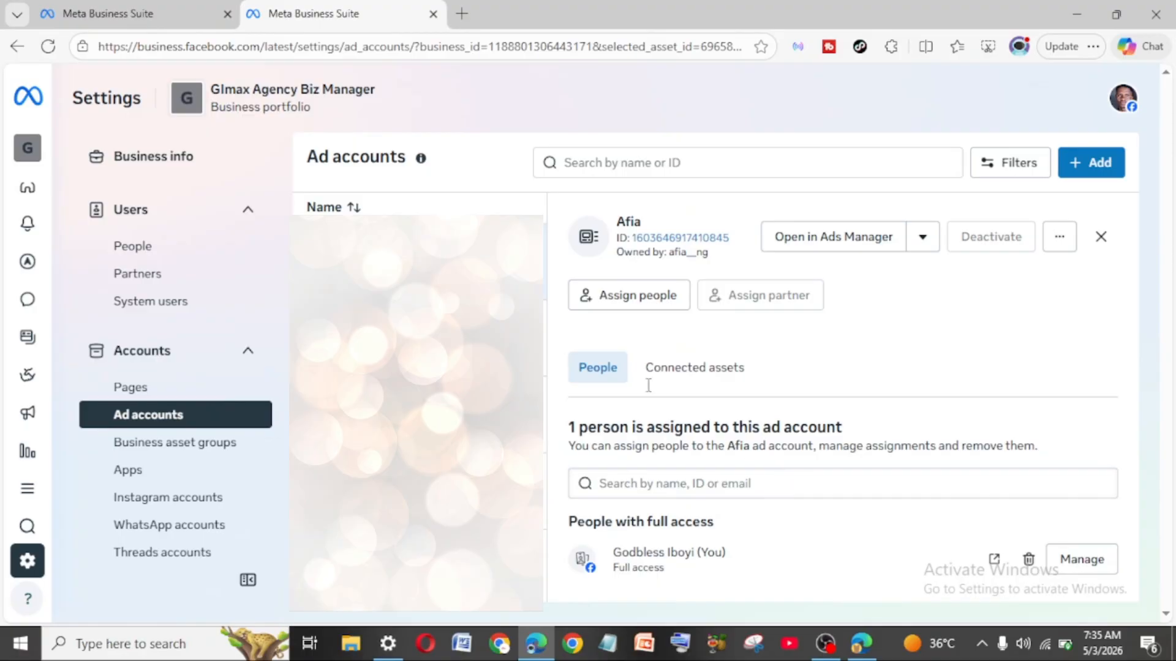
# Assign your own user to the Afia NG Facebook Page with full control, Everything (except sensitive actions), and finish the assignment.
pyautogui.click(161, 390)
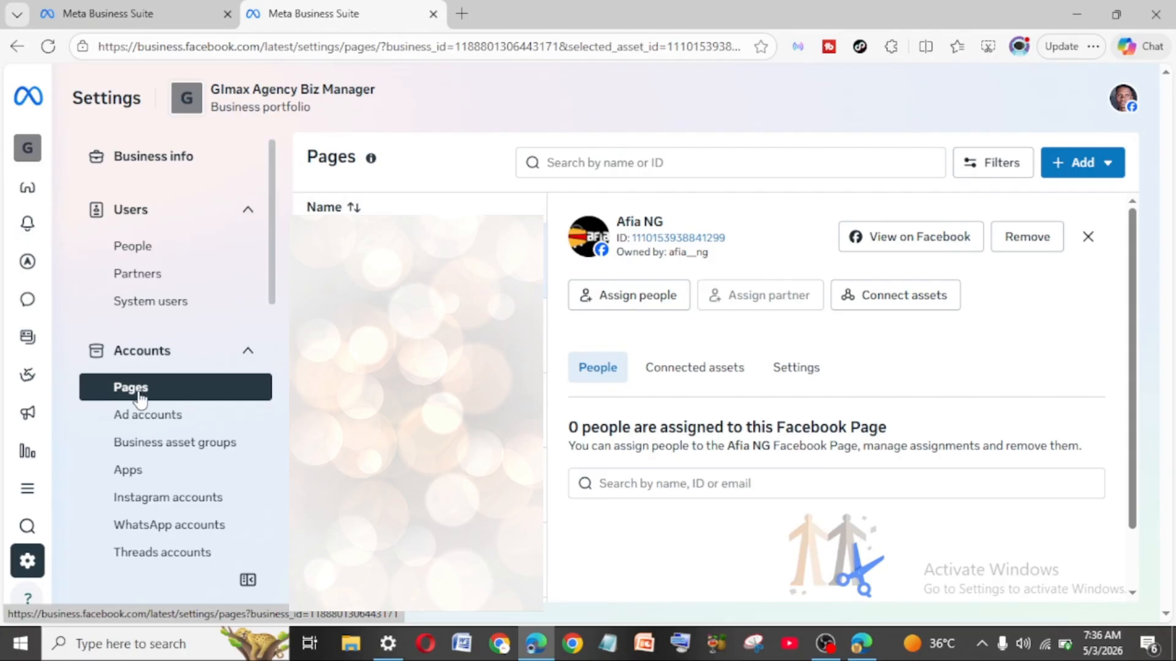
pyautogui.press('ctrl')
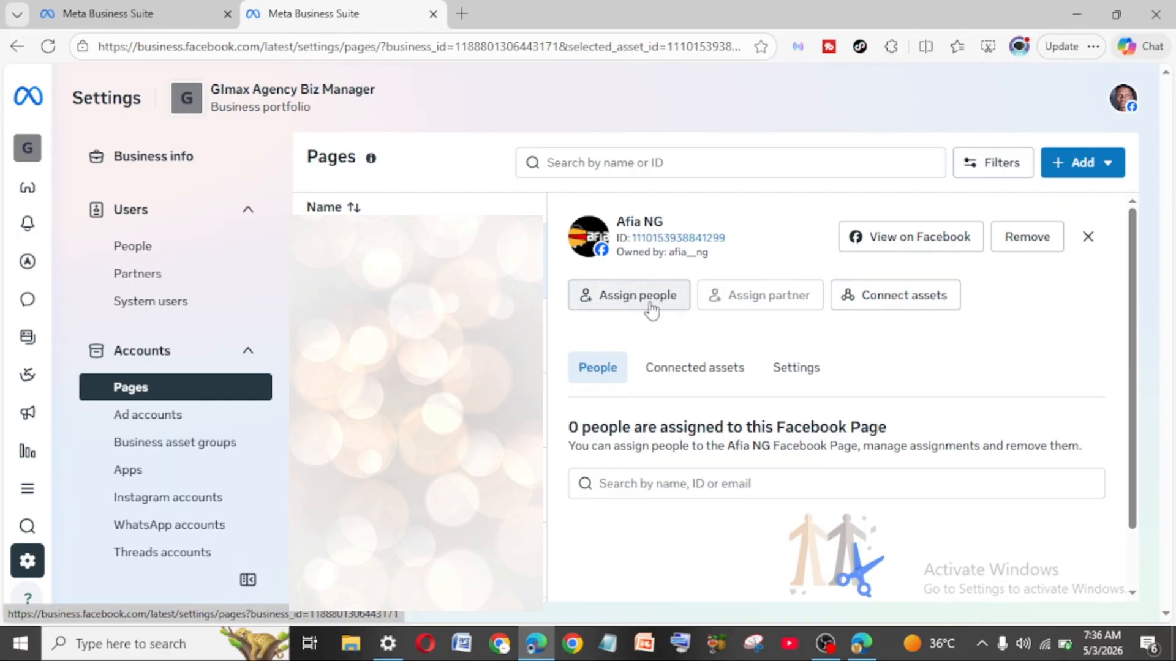
pyautogui.click(629, 300)
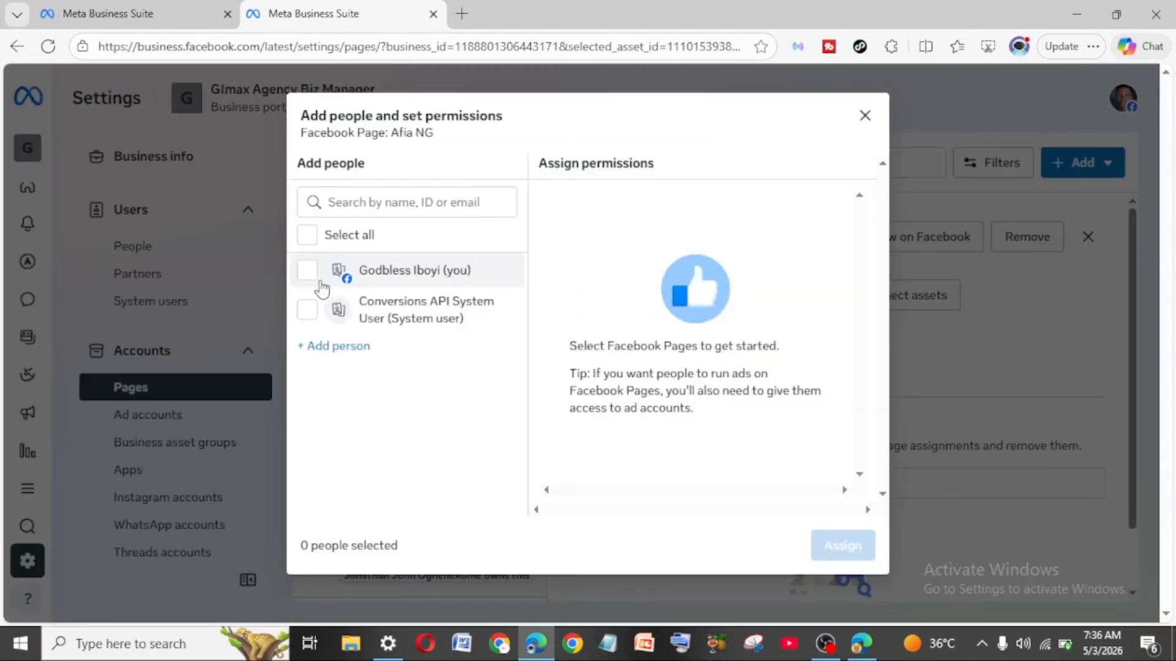
pyautogui.click(307, 270)
pyautogui.scroll(-4, 534, 479)
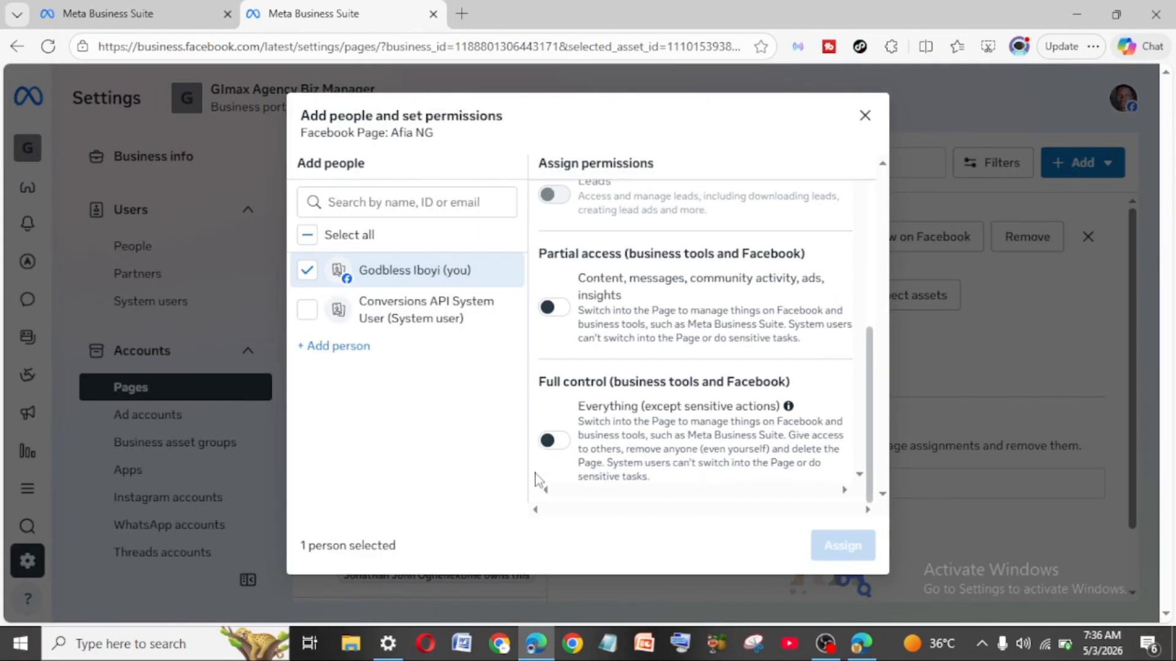
pyautogui.click(551, 441)
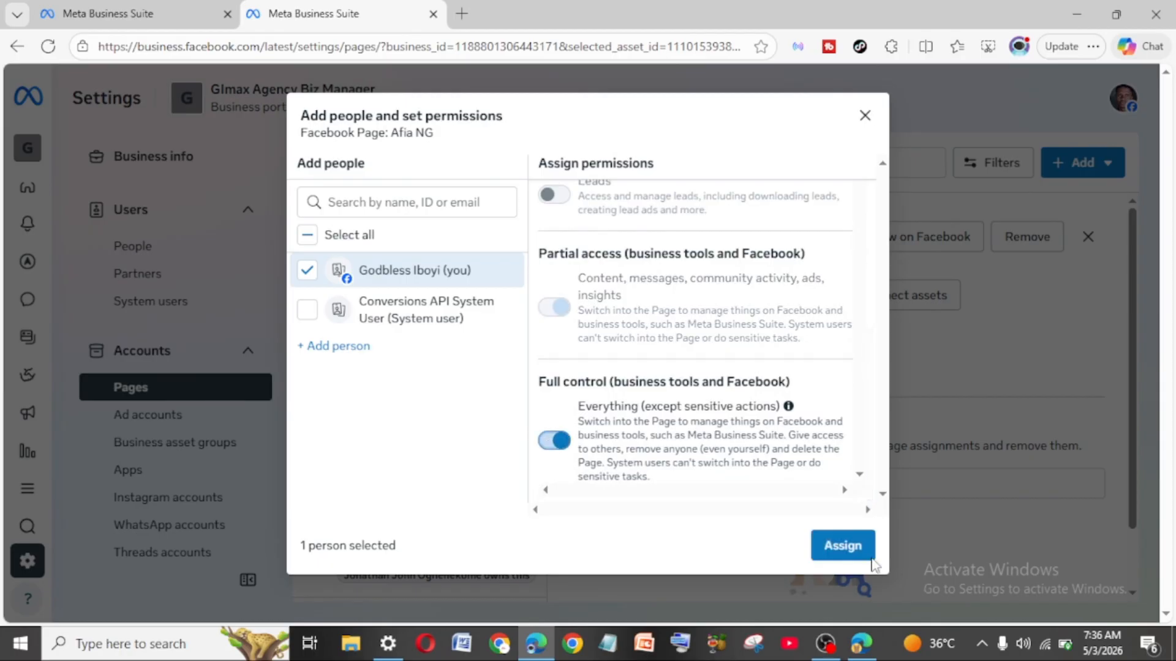
pyautogui.click(854, 551)
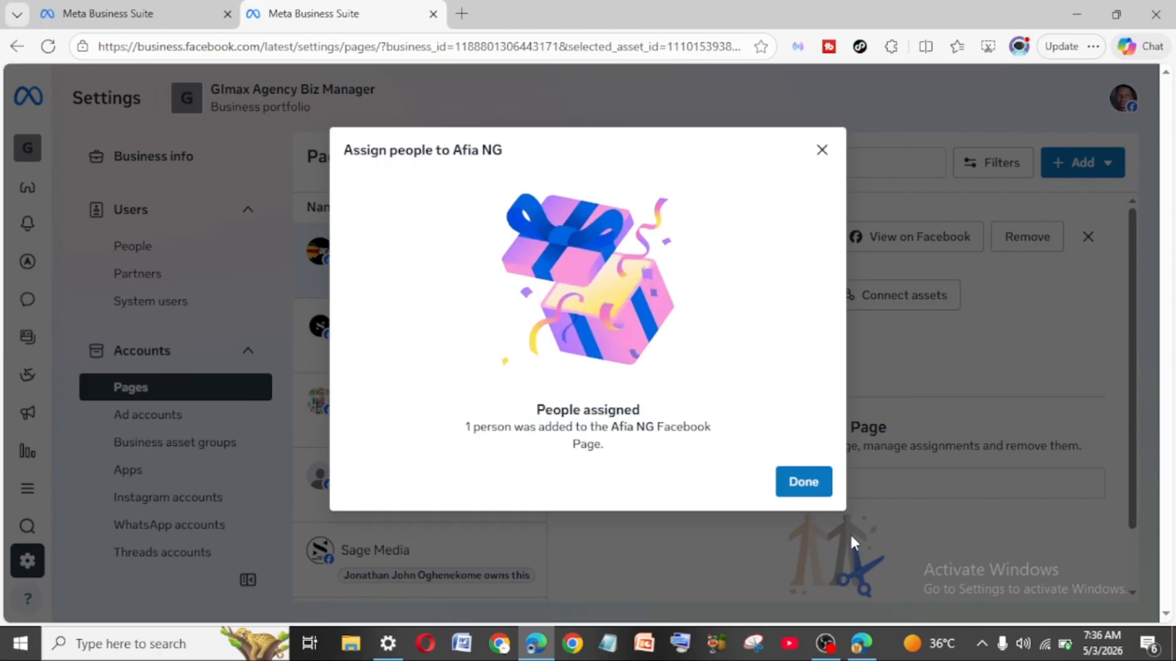
pyautogui.click(803, 482)
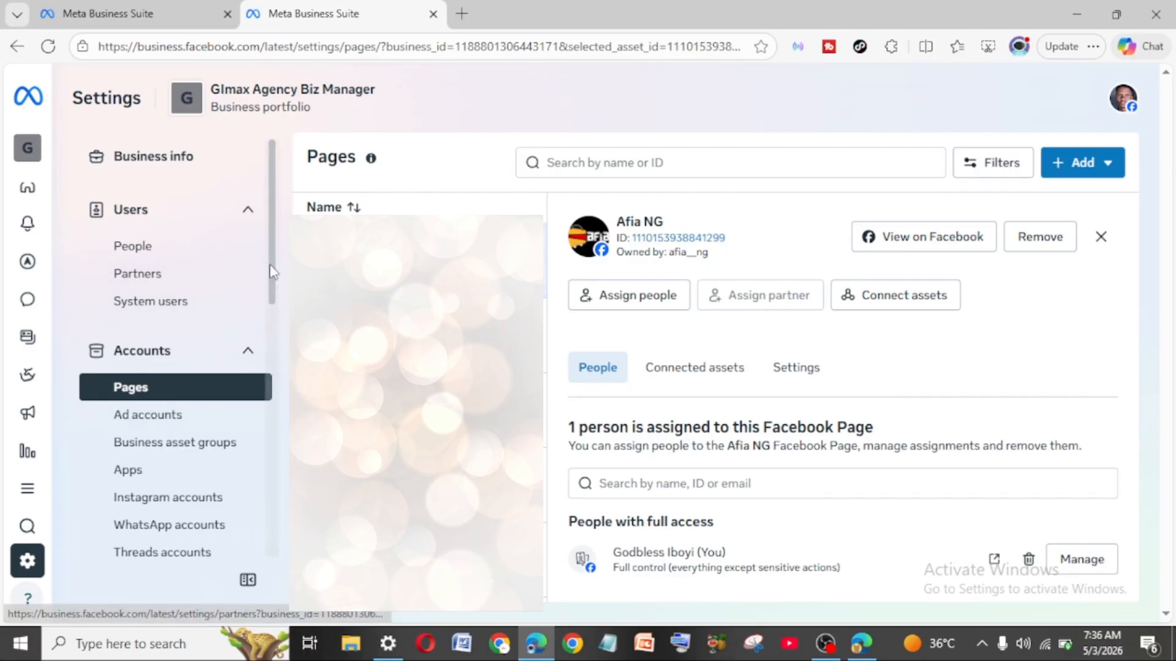
# View the portfolio's WhatsApp accounts and return to the Pages settings.
pyautogui.moveTo(271, 273); pyautogui.dragTo(266, 336)
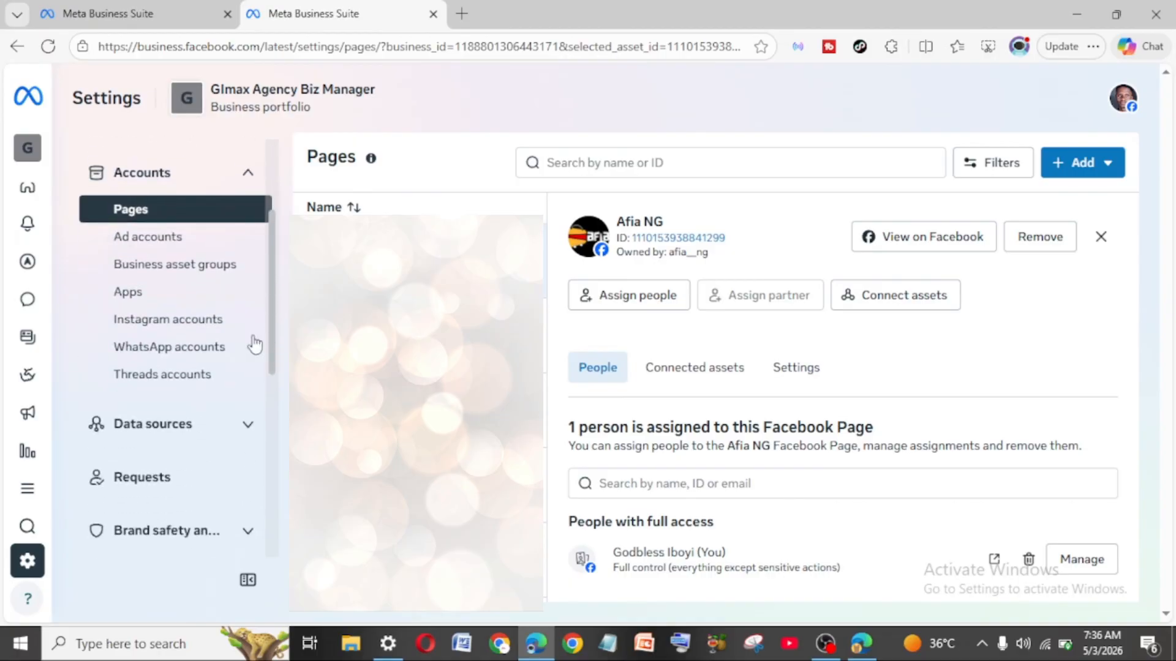
pyautogui.click(205, 348)
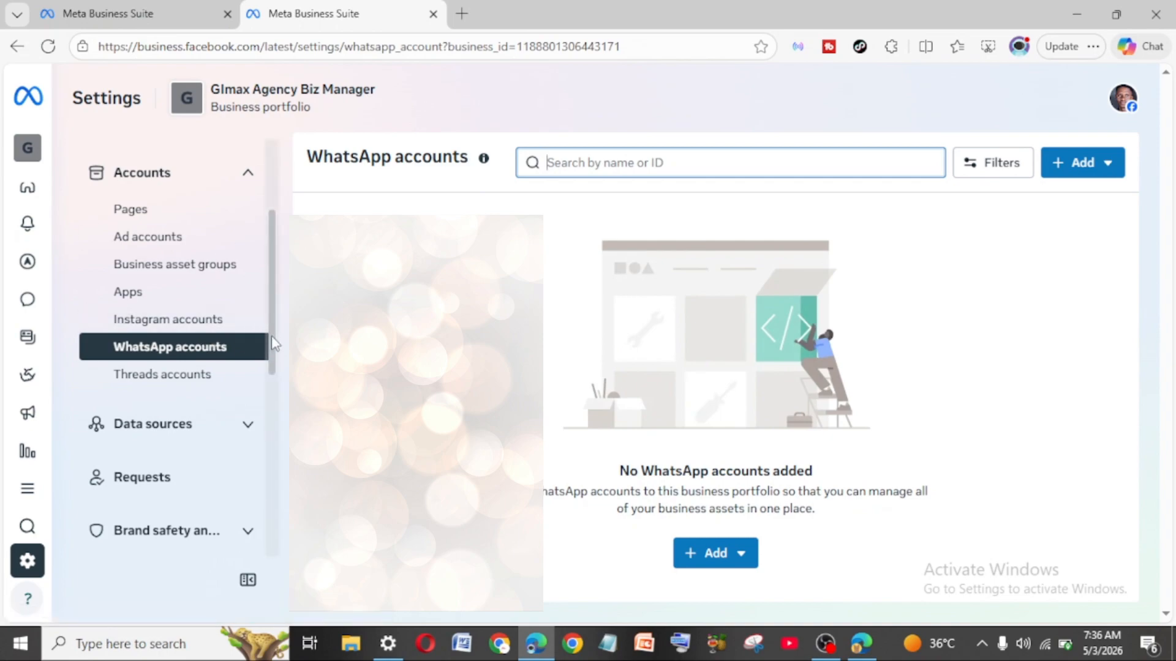
pyautogui.scroll(3, 274, 343)
pyautogui.click(238, 385)
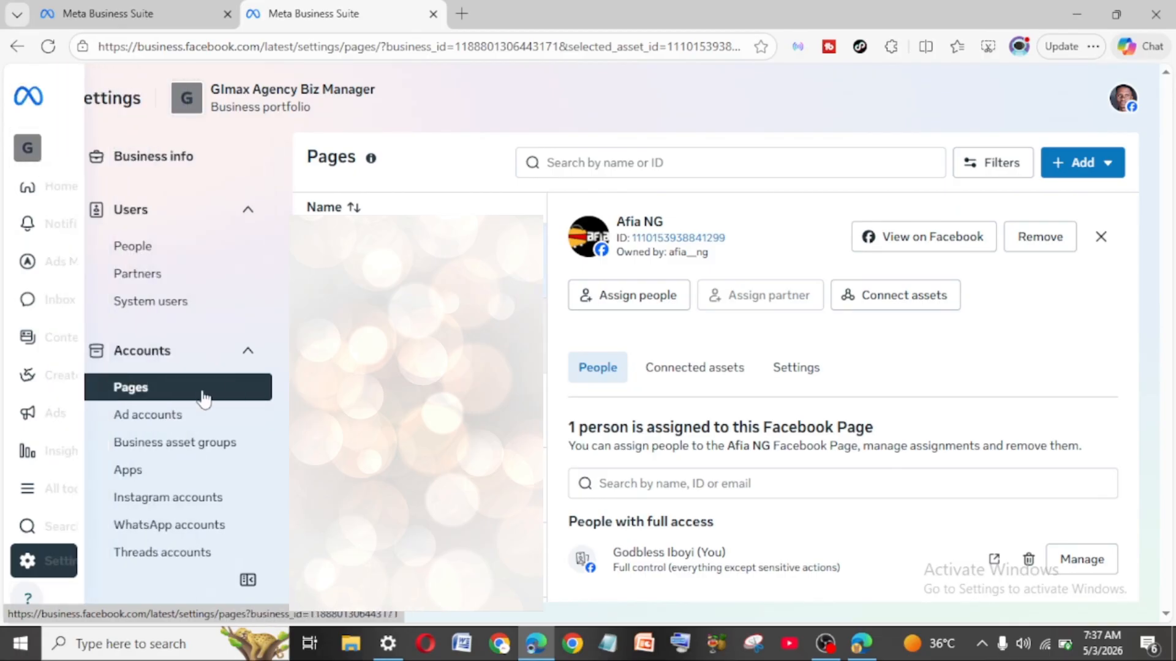
# Check that GImax Agency Biz Manager is the selected business portfolio and open Ads Manager for it.
pyautogui.moveTo(26, 153)
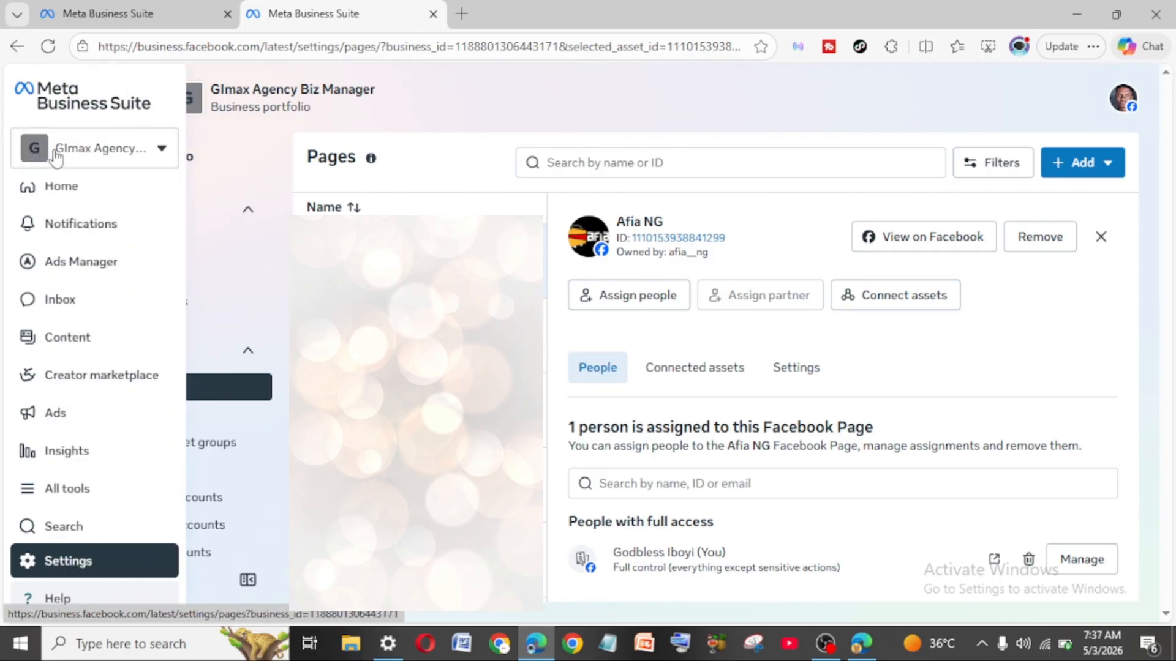
pyautogui.click(150, 156)
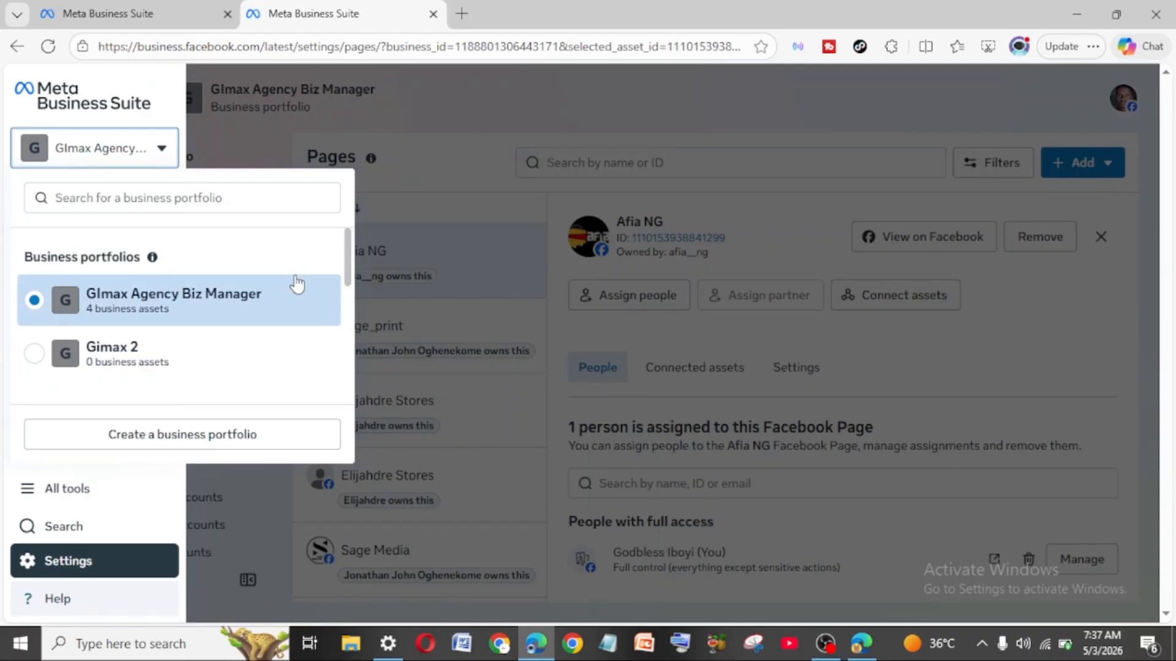
pyautogui.tripleClick(286, 293)
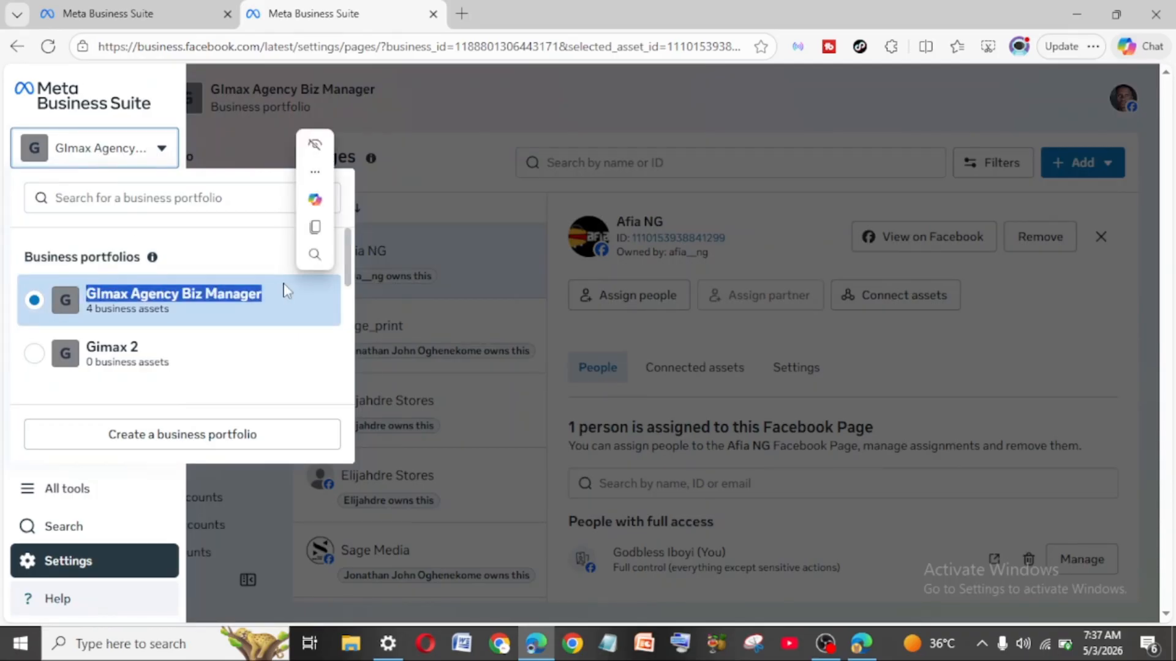
pyautogui.click(81, 488)
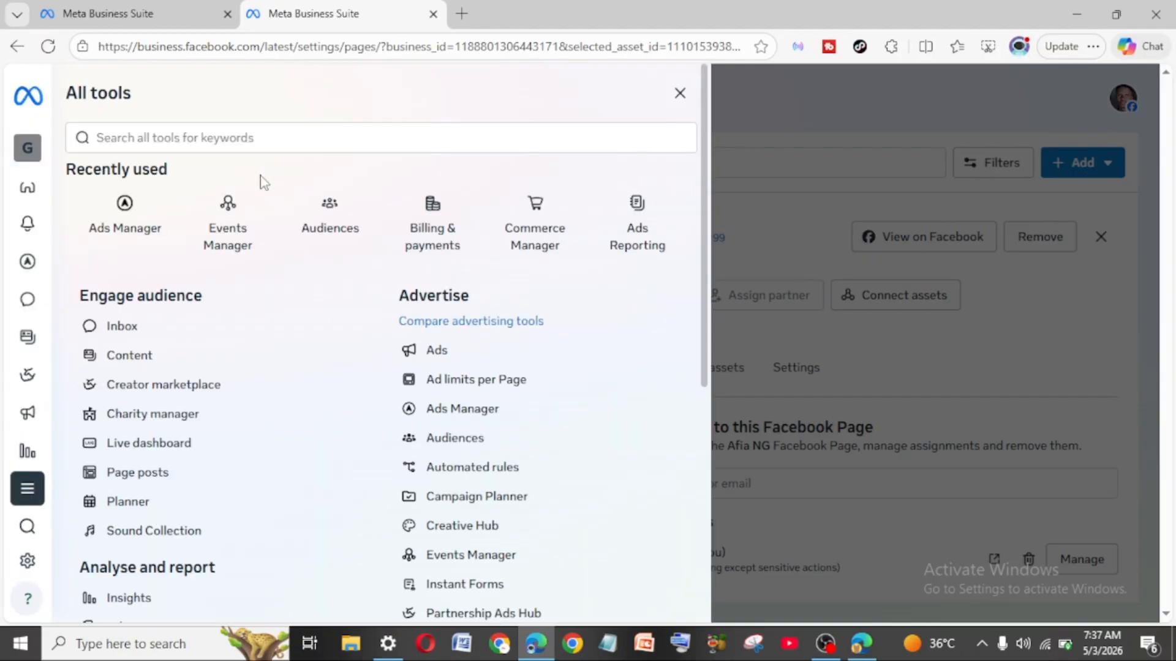
pyautogui.click(114, 195)
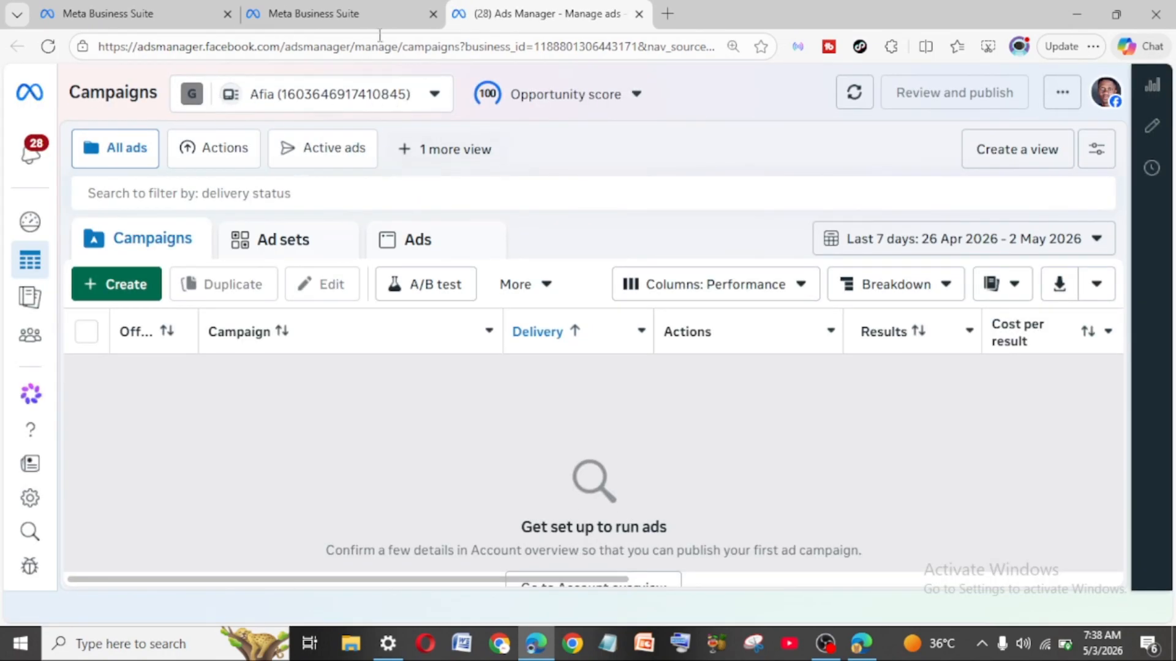
# Examine the ad accounts available under GImax Agency Biz Manager in the ad account selector, and close the selector.
pyautogui.click(434, 95)
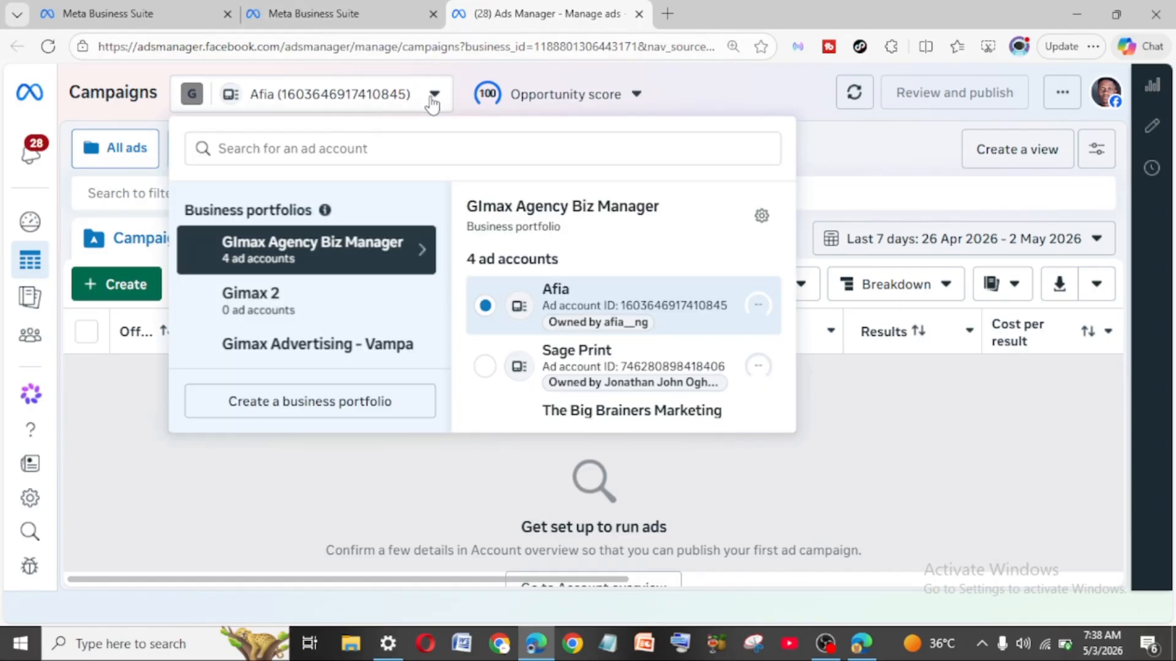
pyautogui.click(434, 96)
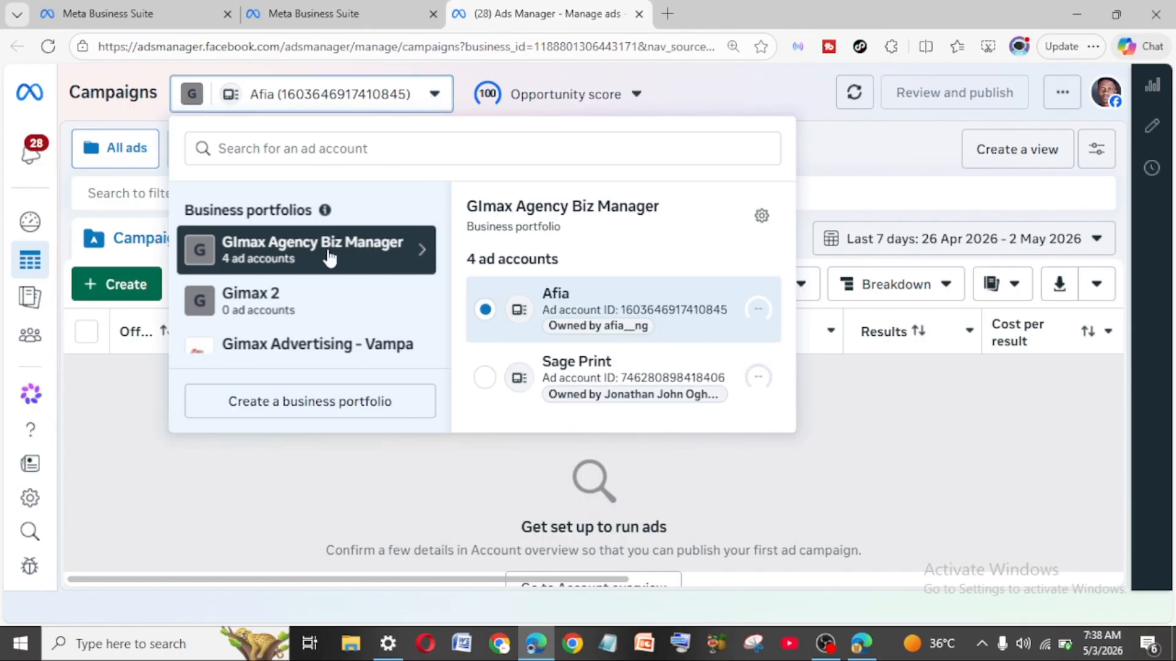
pyautogui.scroll(-1, 657, 320)
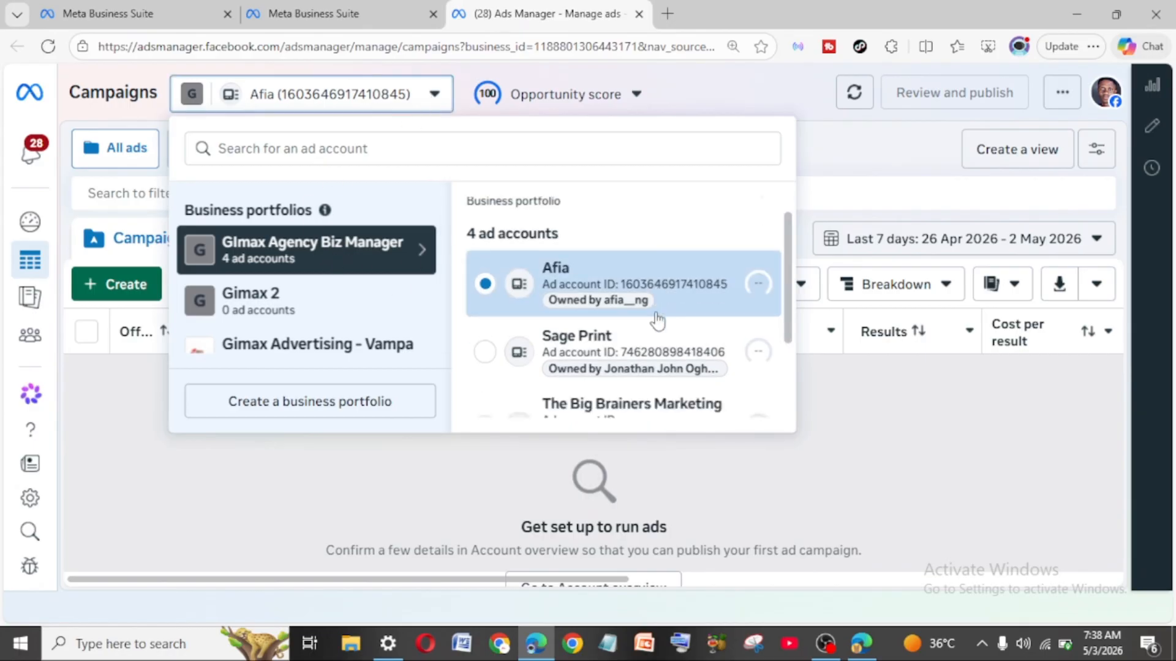
pyautogui.scroll(1, 657, 319)
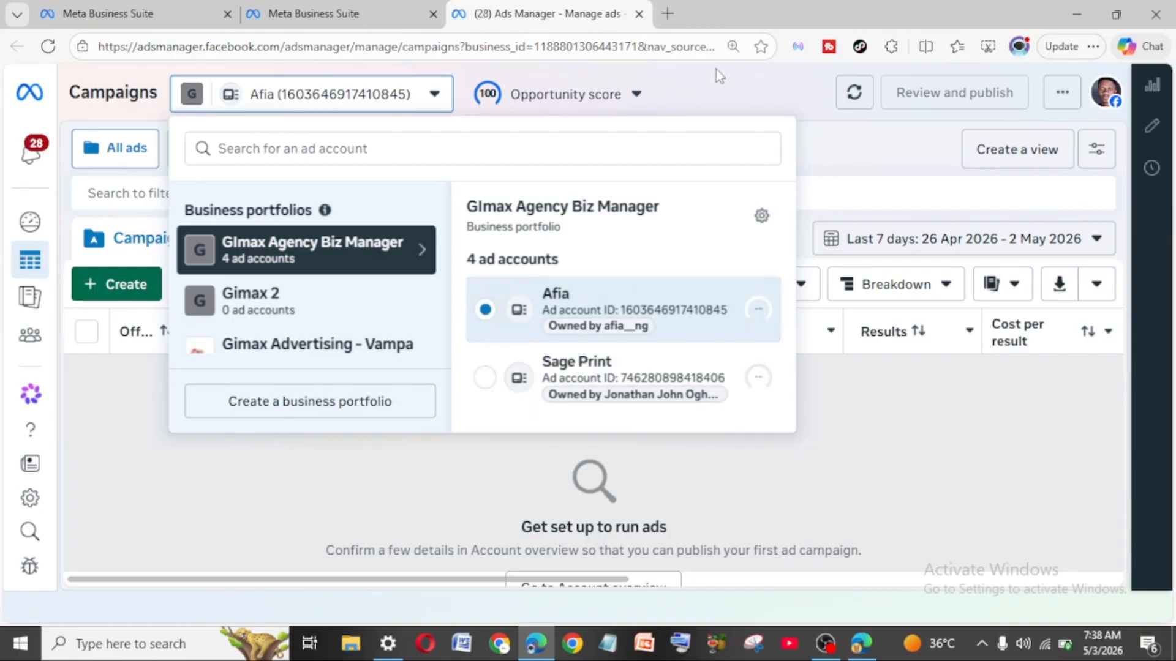
pyautogui.click(707, 84)
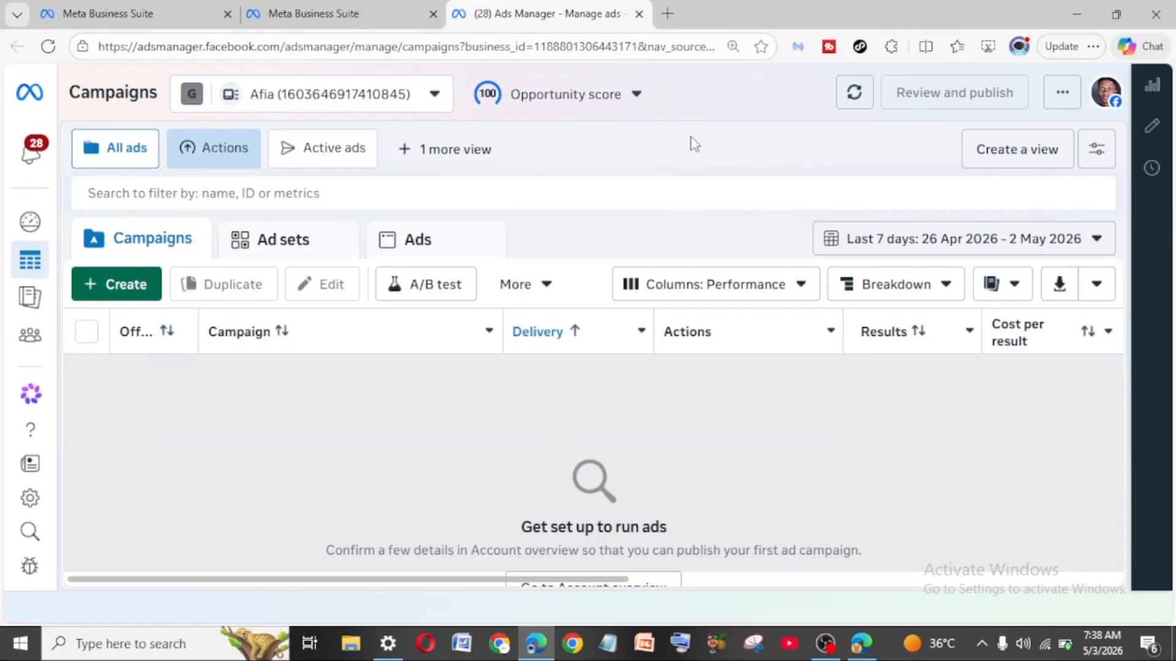